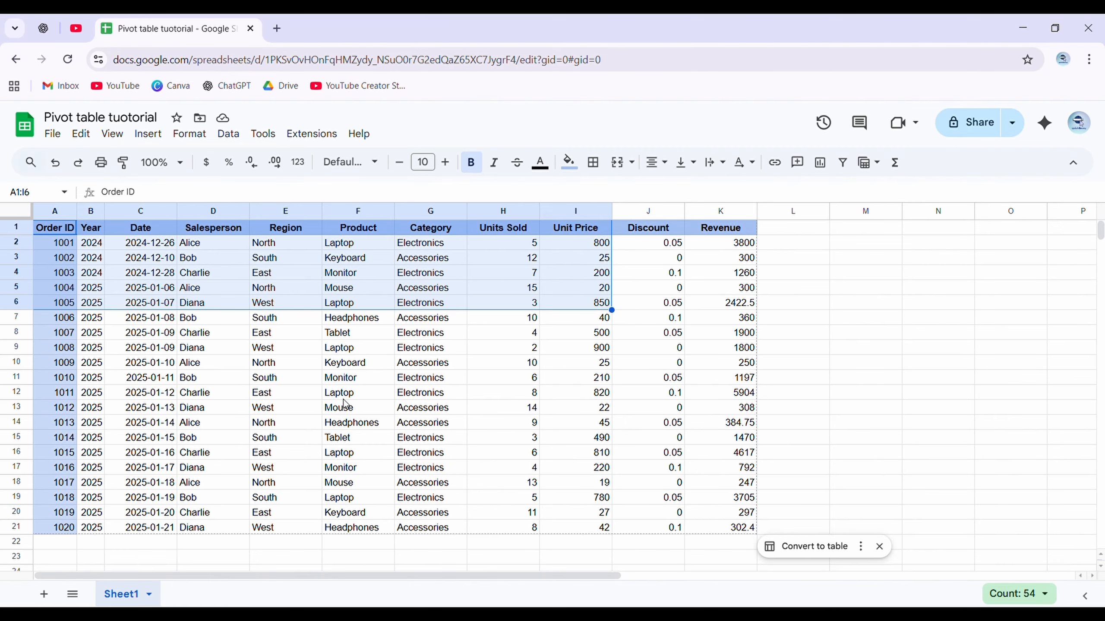
Create a pivot table on a new sheet from the data range Sheet1!A1:K21.
click(147, 136)
click(217, 321)
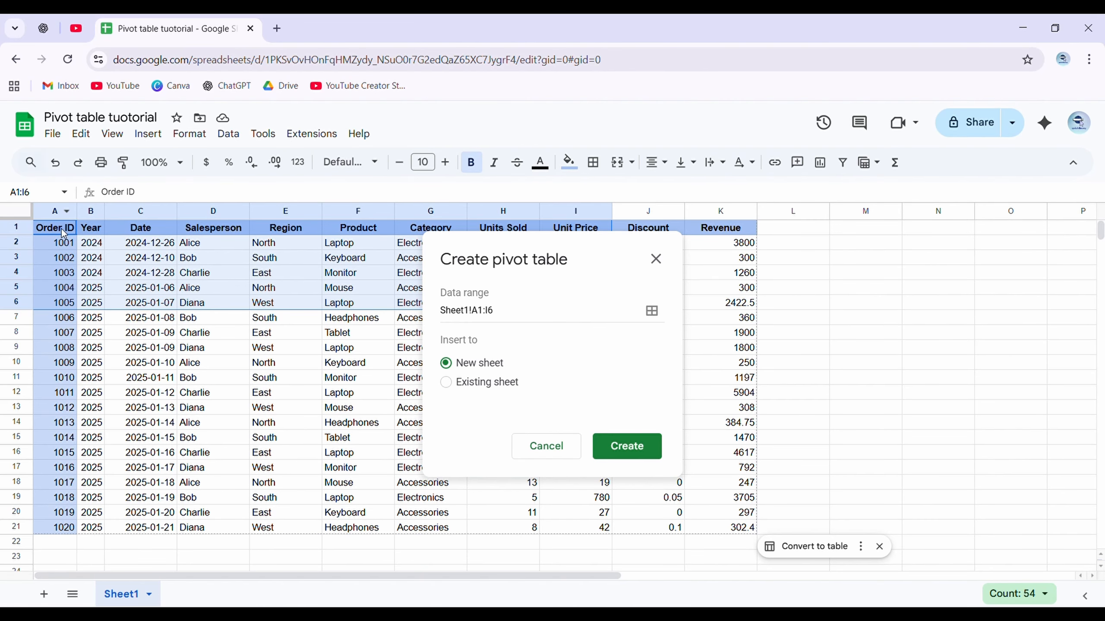
click(491, 315)
key(Left)
key(shift+Left)
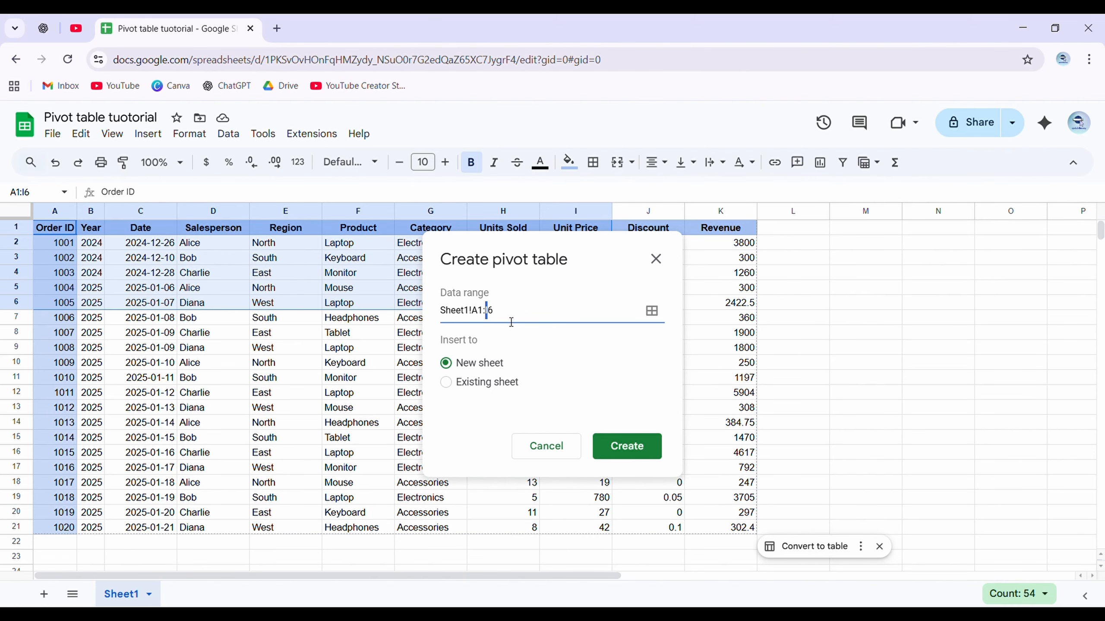
text(K21)
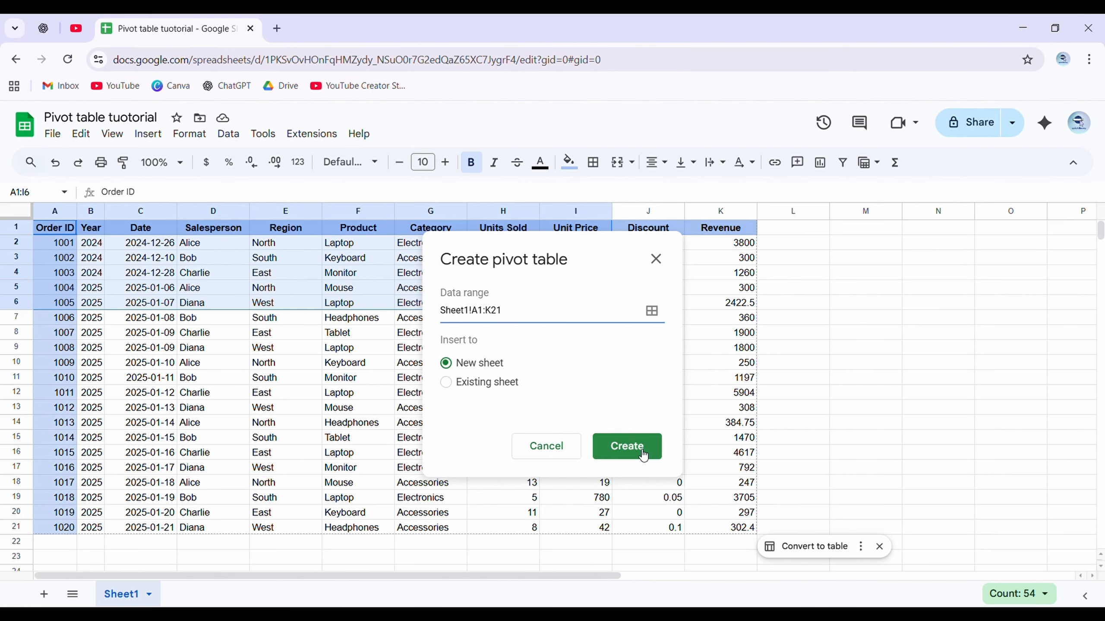
click(627, 446)
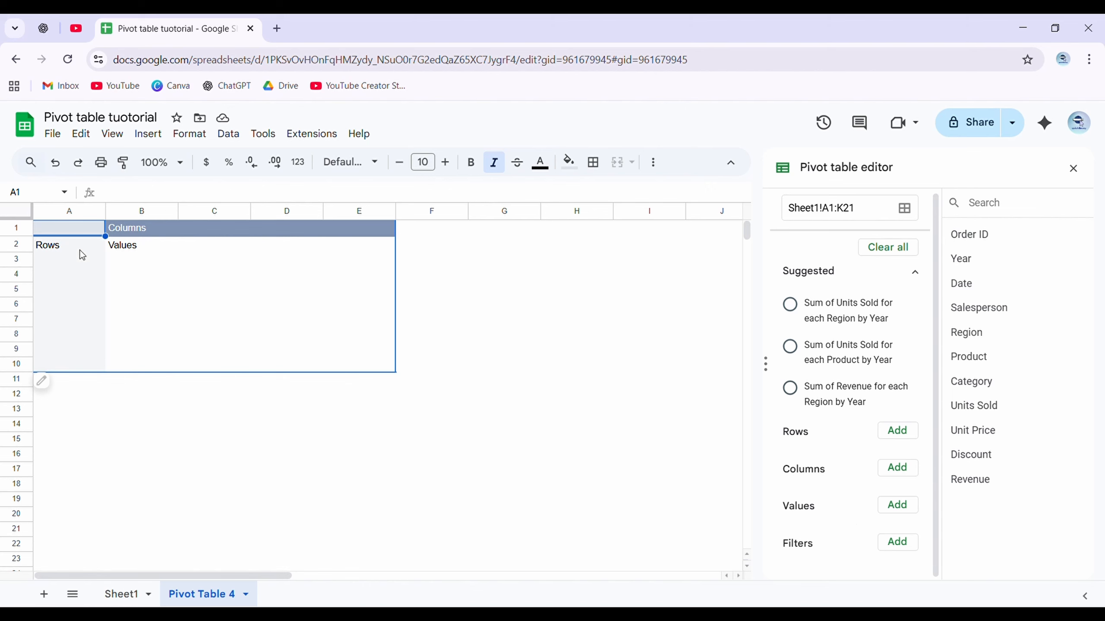
Add Region and Salesperson as row fields of the pivot table, with totals turned off for both.
click(913, 432)
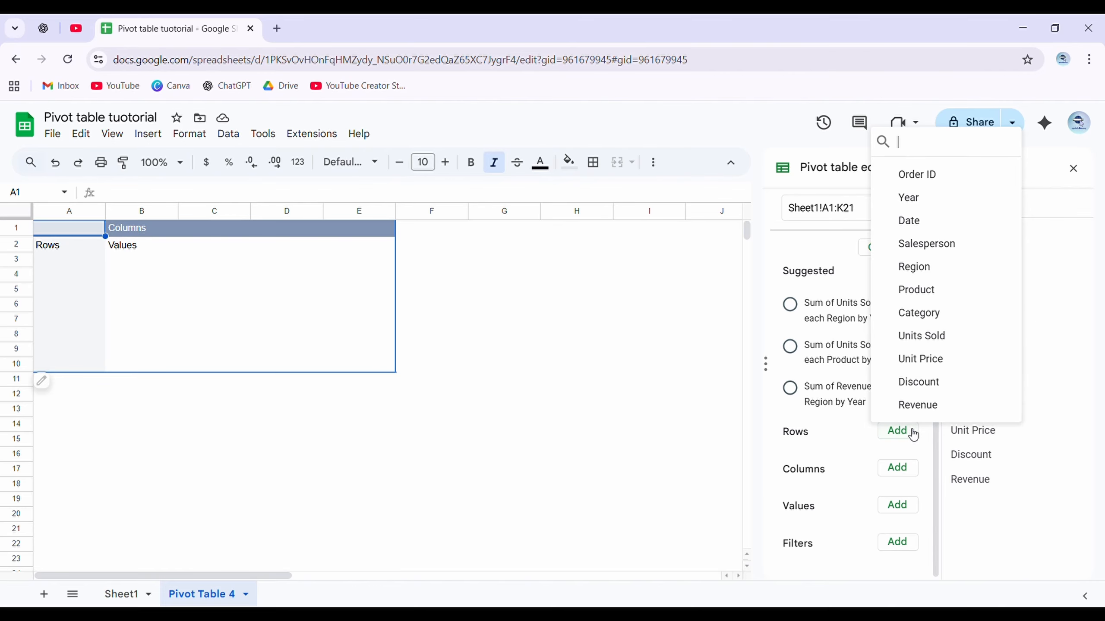
click(940, 266)
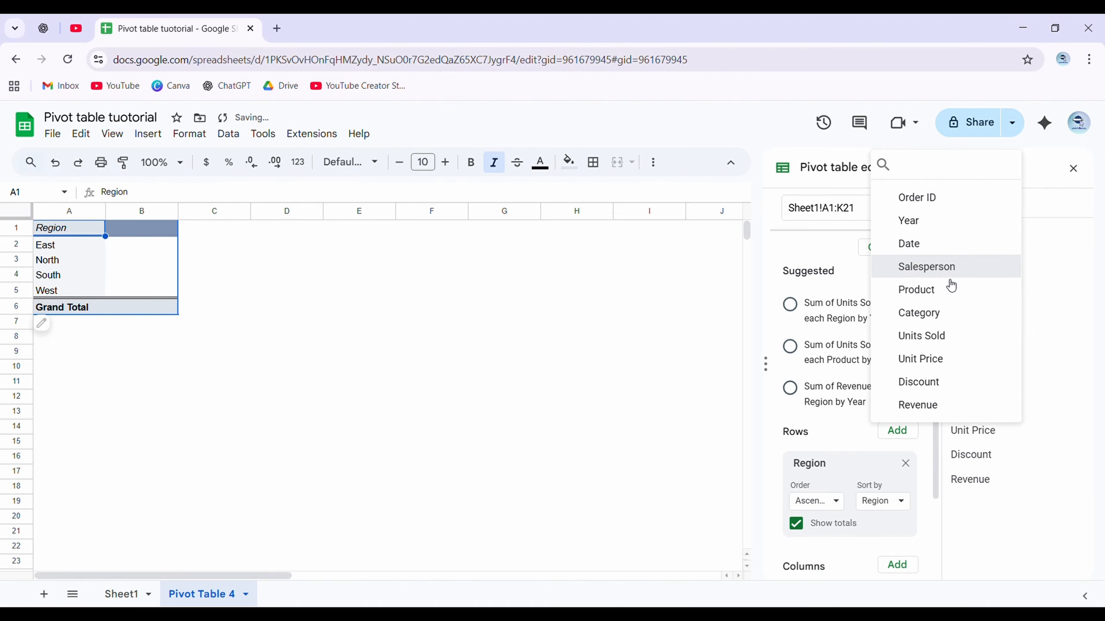
click(943, 268)
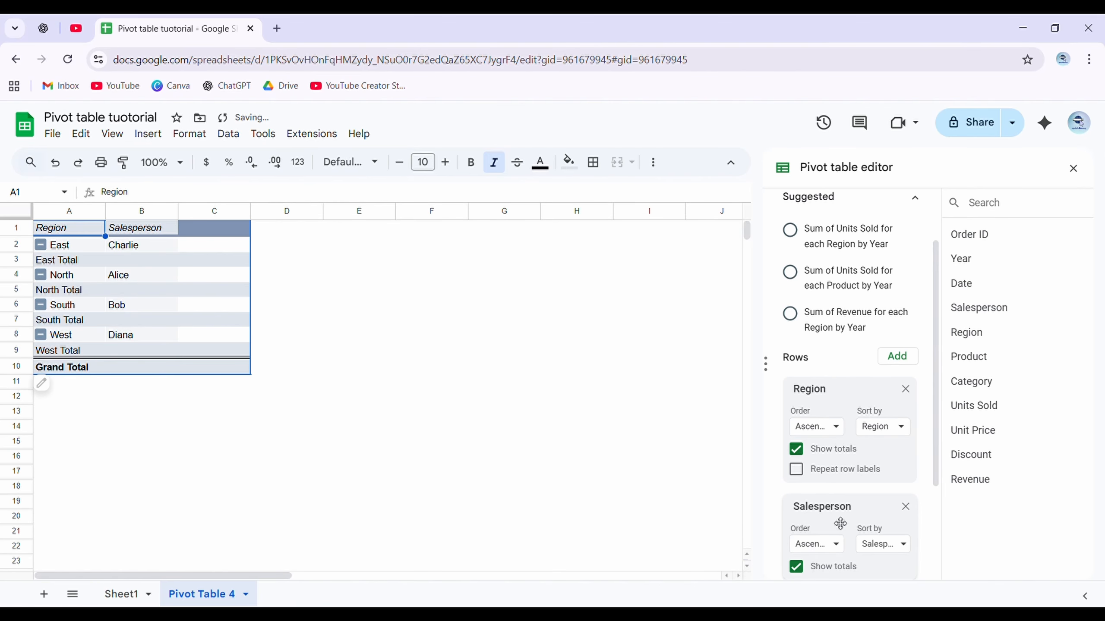
drag(839, 526, 852, 494)
scroll(872, 473, down, 2)
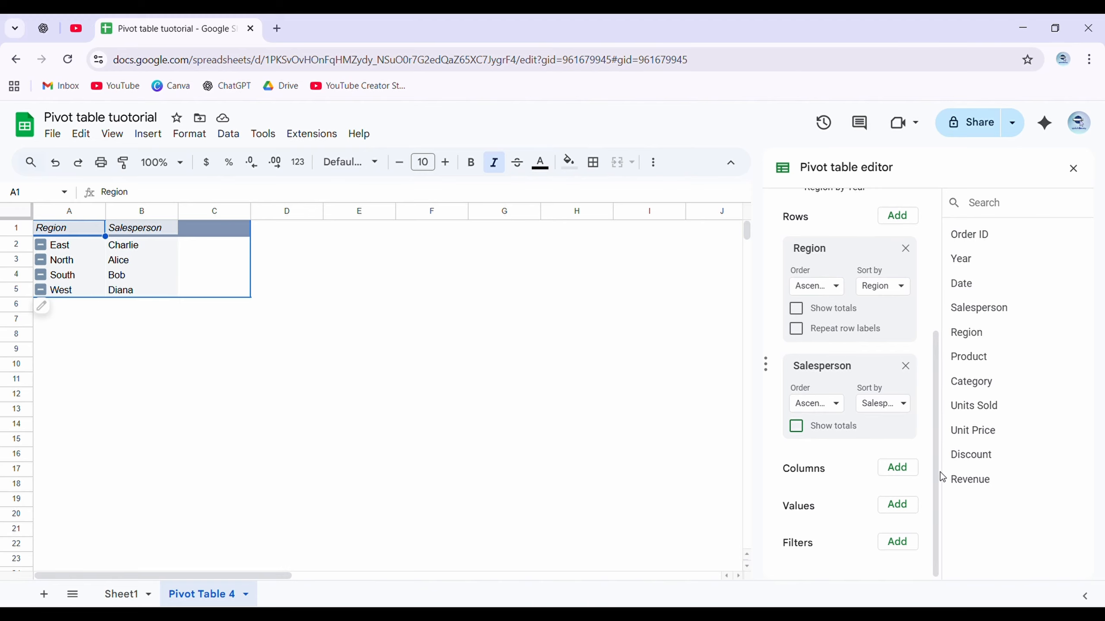
Add Product as the column field without totals and Units Sold as the value field.
click(897, 468)
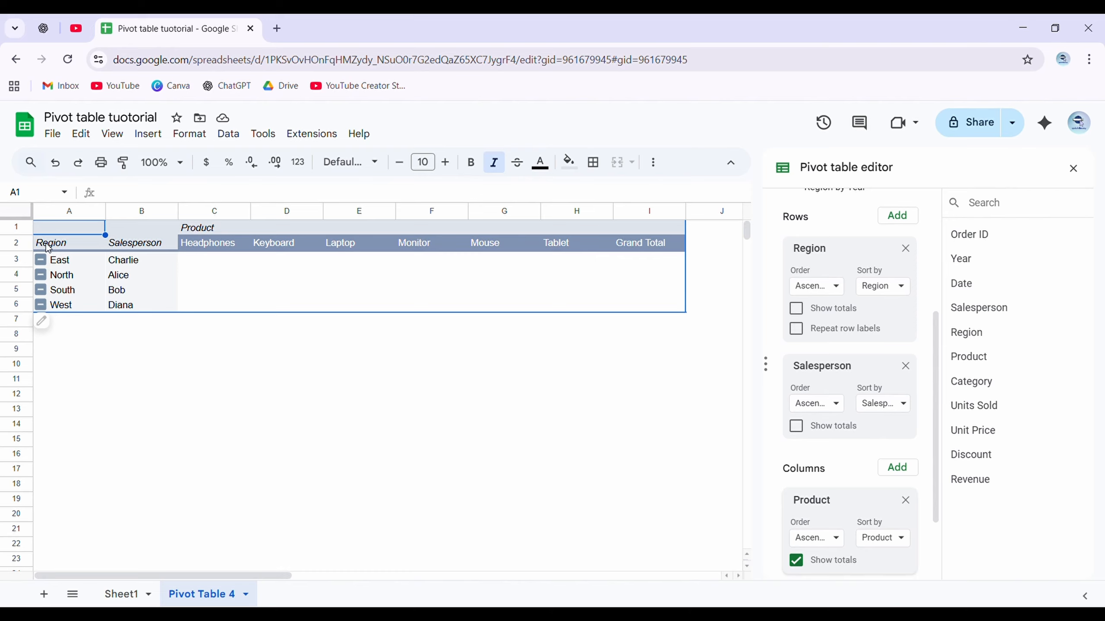
scroll(824, 490, down, 2)
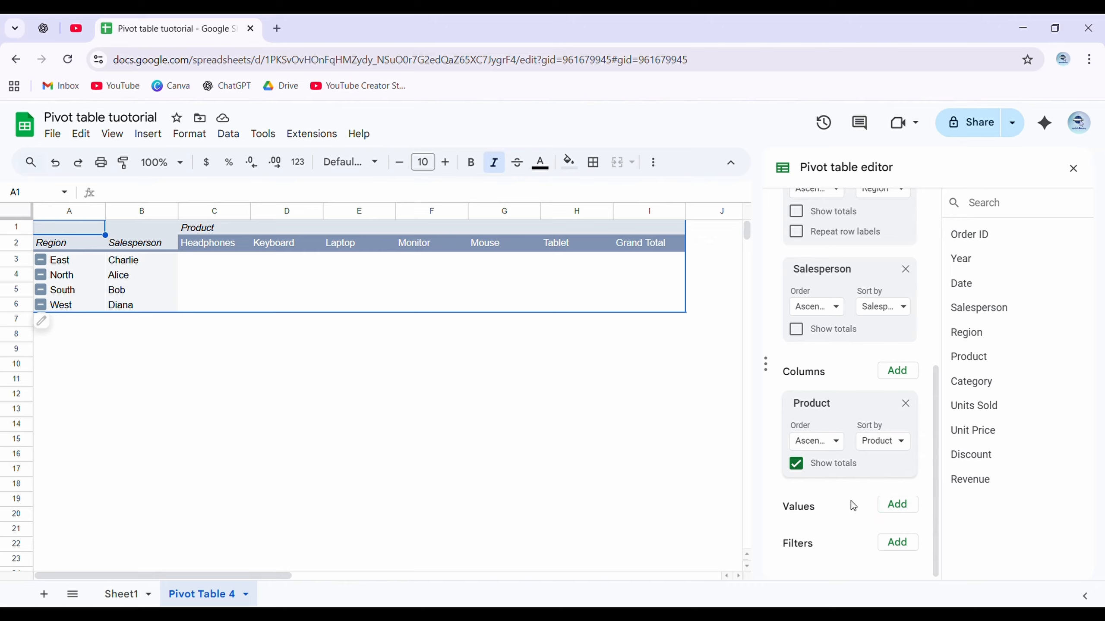
click(897, 505)
click(899, 416)
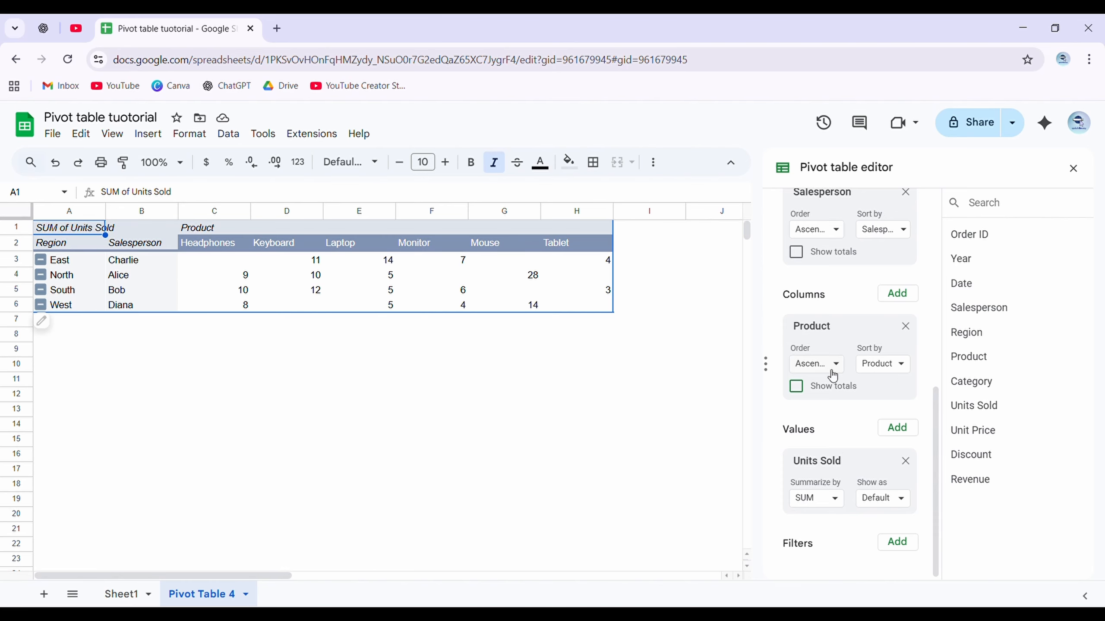
Show totals for the Region and Salesperson row fields and for the Product column field.
scroll(832, 375, up, 3)
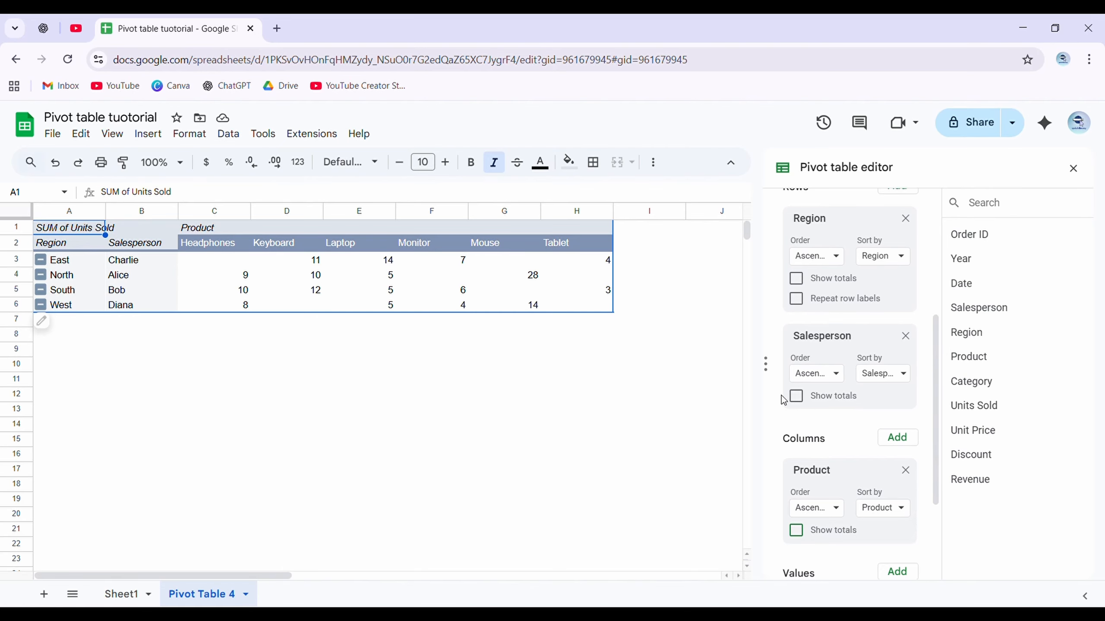
scroll(783, 399, up, 2)
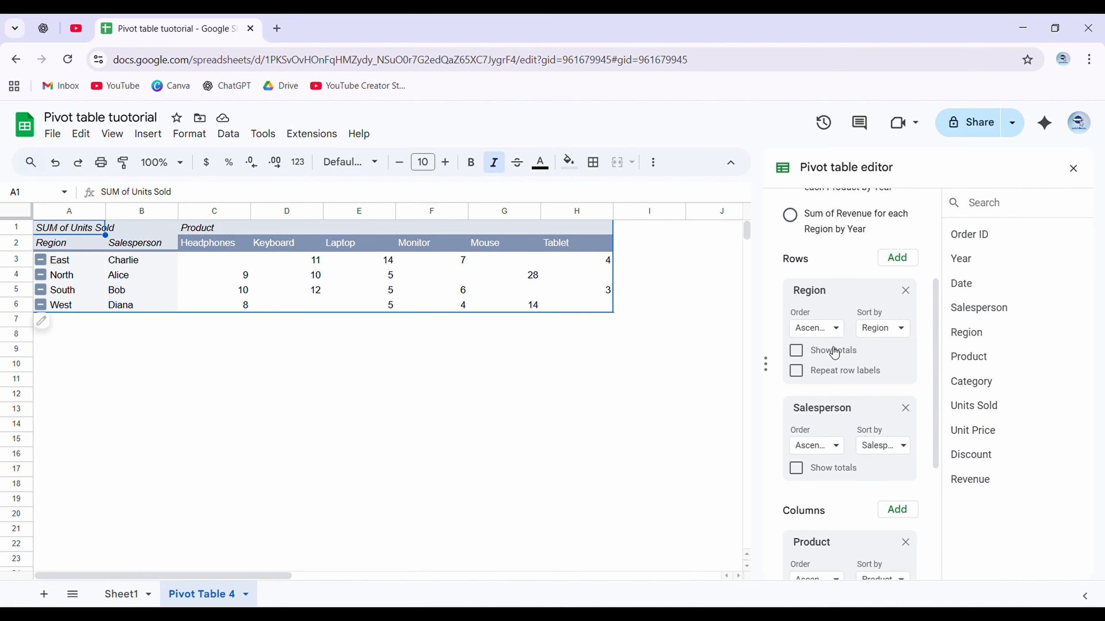
click(804, 356)
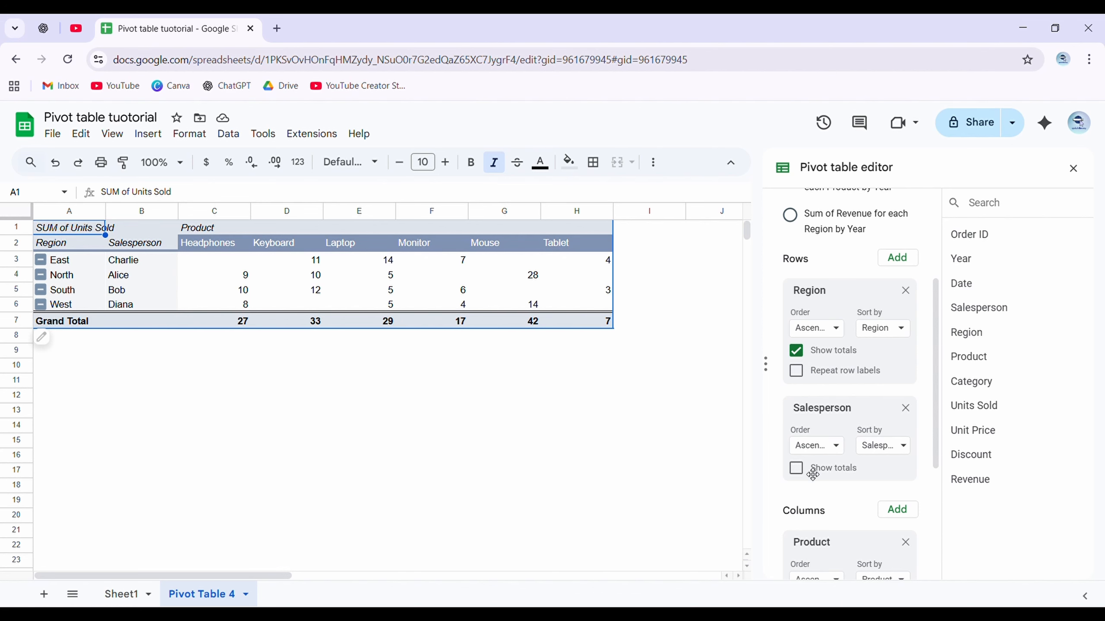
click(796, 468)
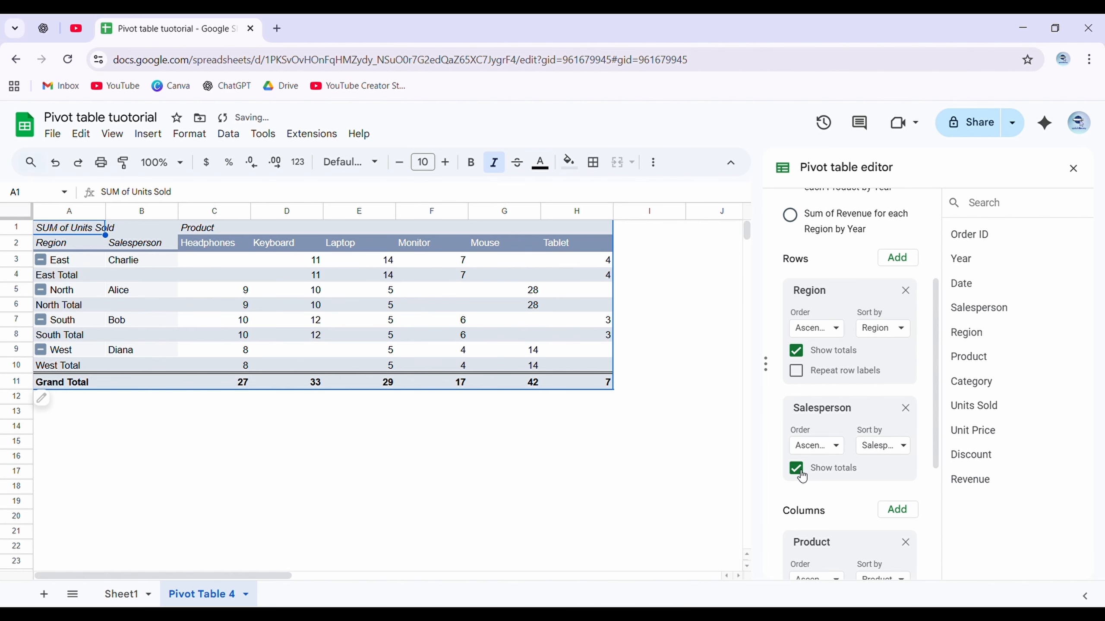
scroll(783, 478, down, 3)
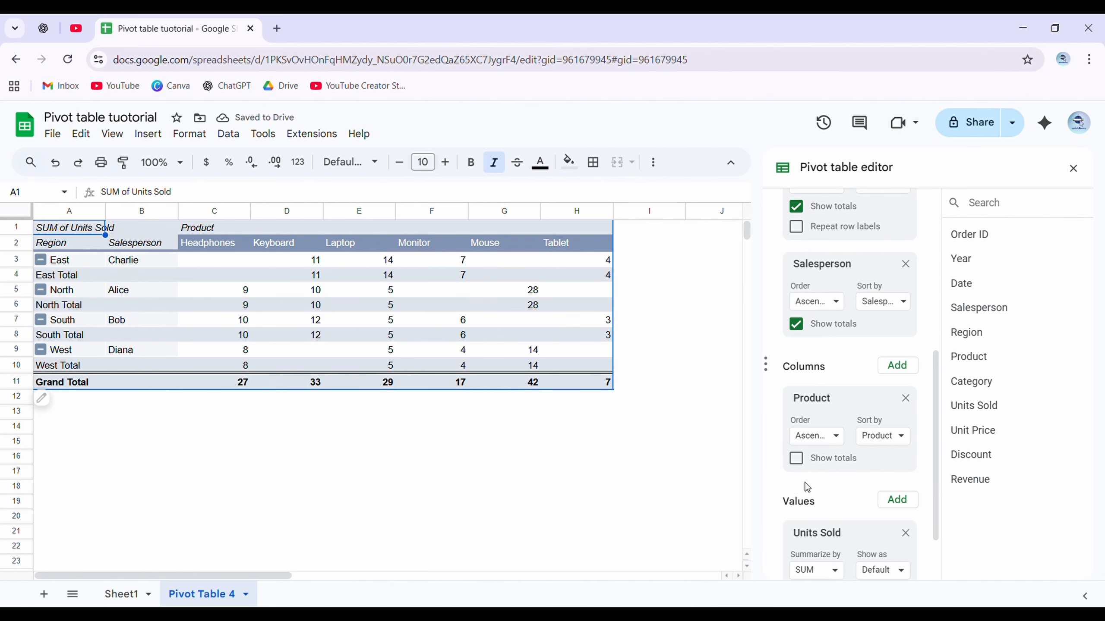
click(796, 458)
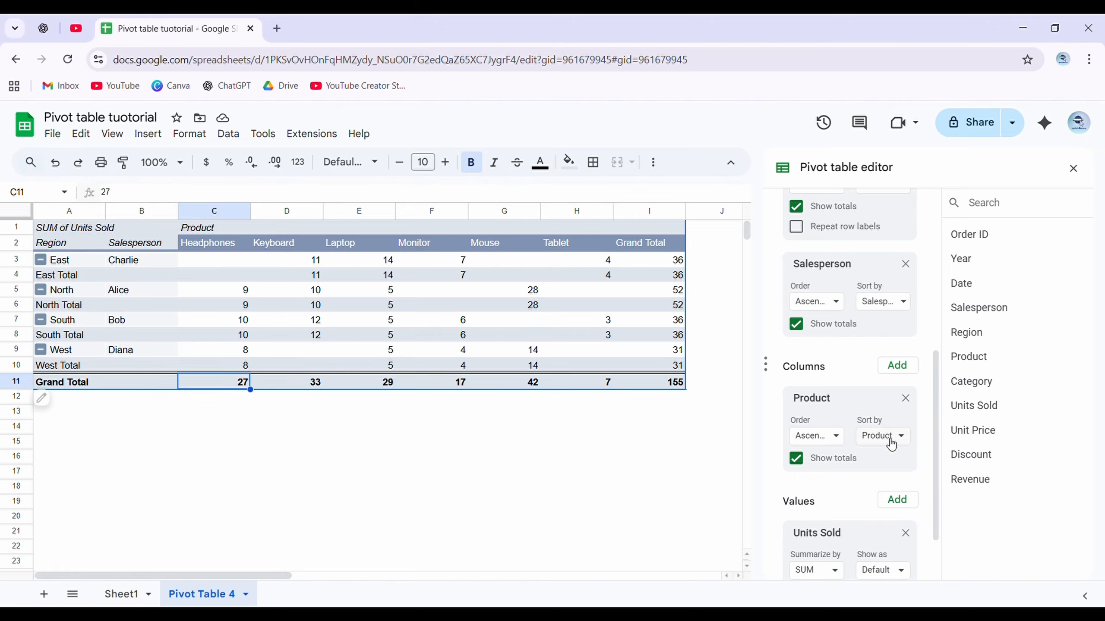
Add a Region filter to the pivot table that keeps only the East region.
scroll(871, 448, down, 2)
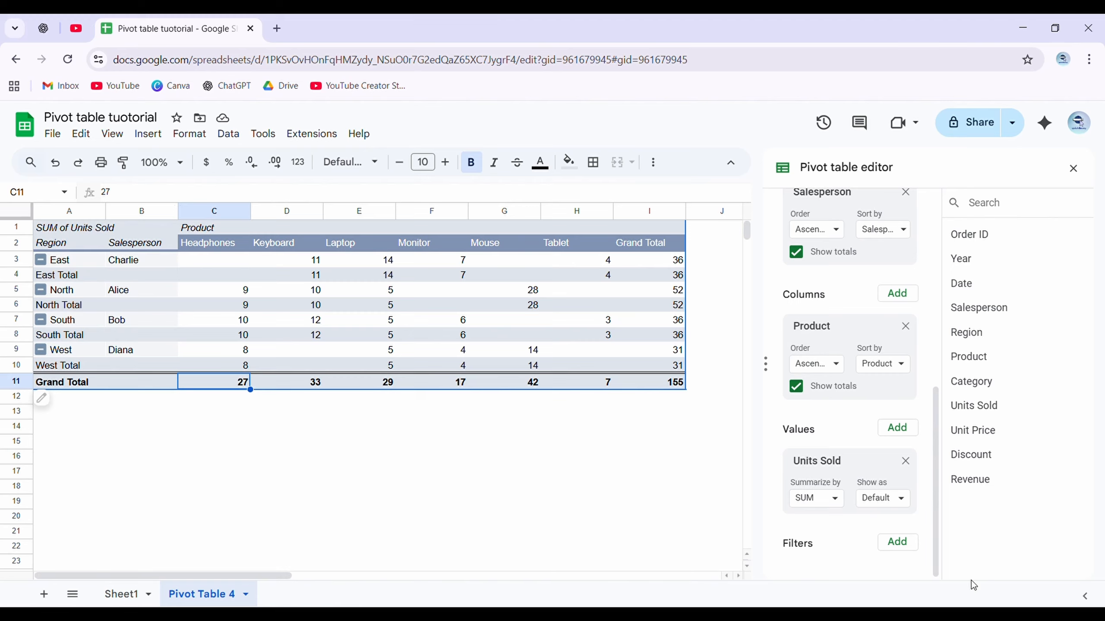
click(898, 542)
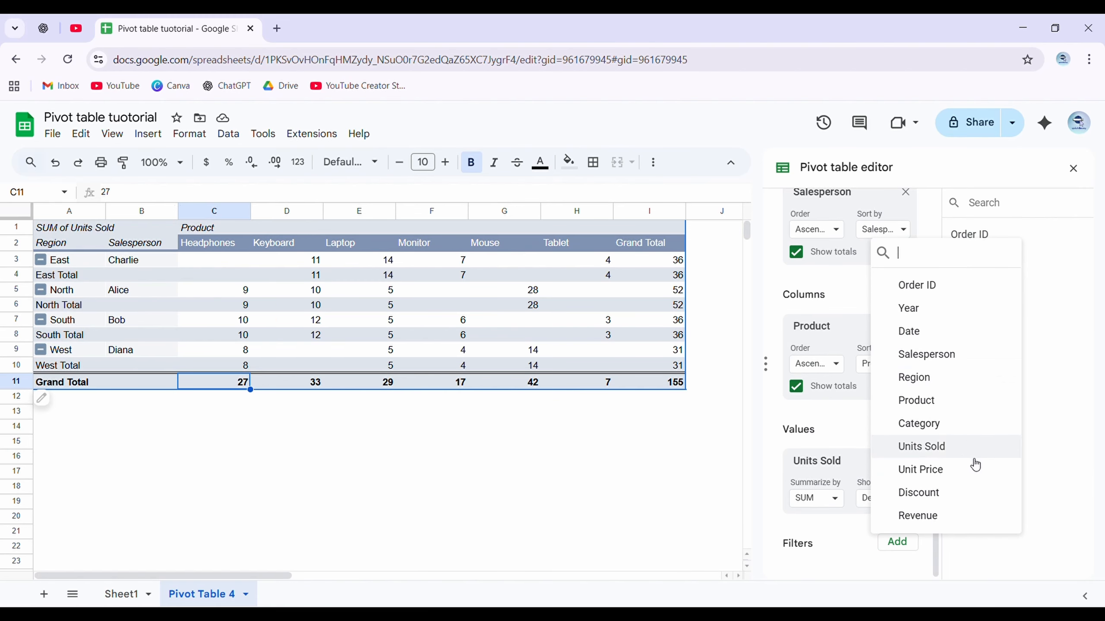
click(938, 387)
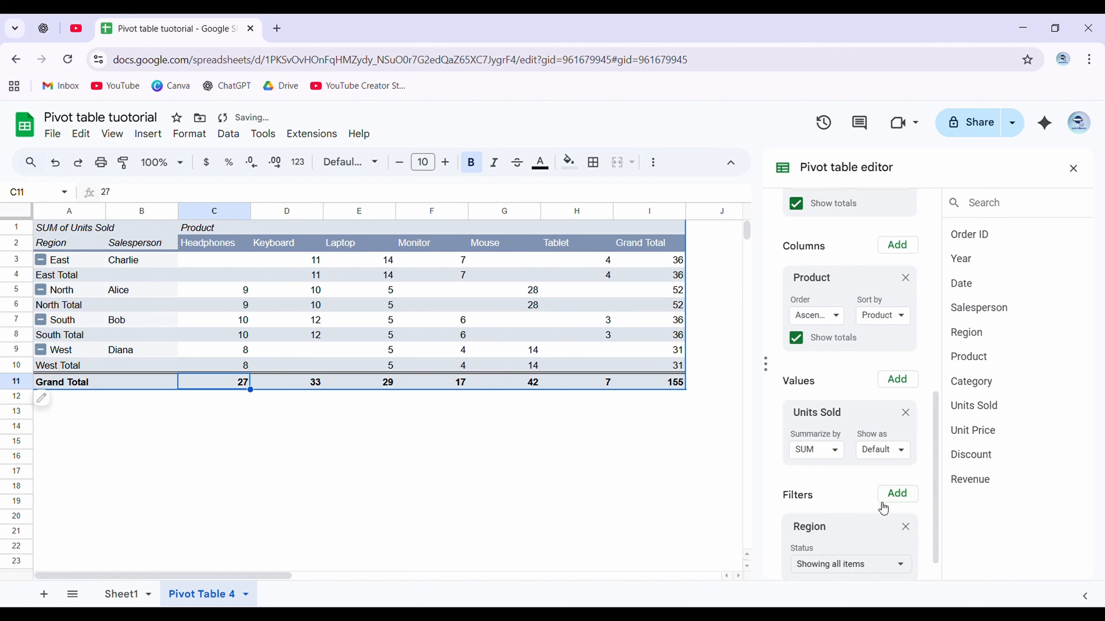
click(883, 534)
click(850, 465)
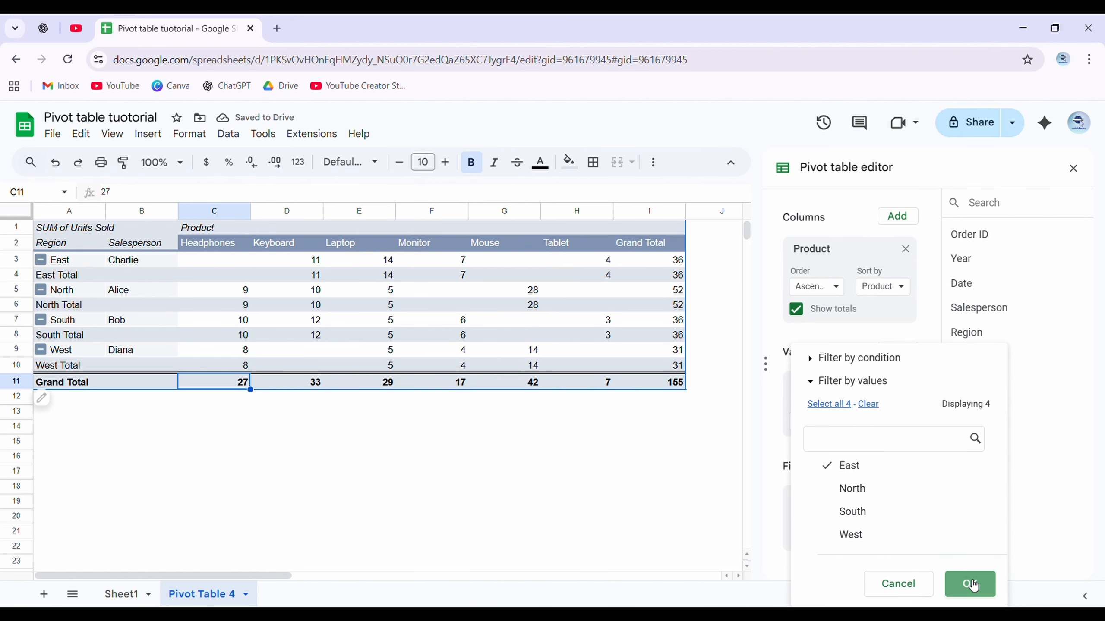
click(971, 584)
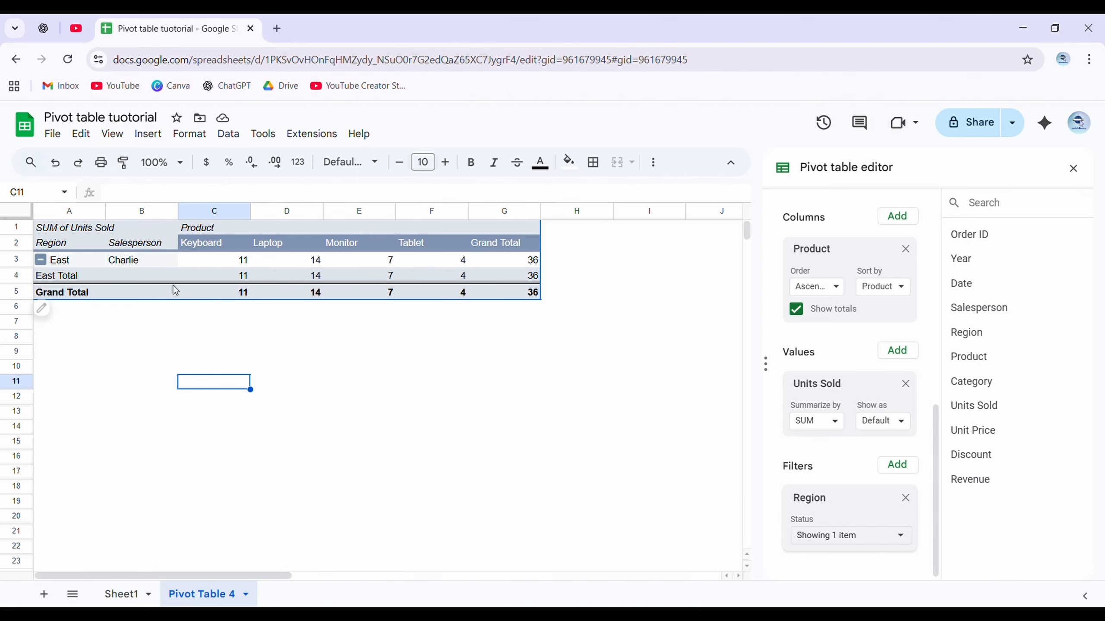
Remove the Region filter from the pivot table and review the source data on Sheet1.
click(906, 499)
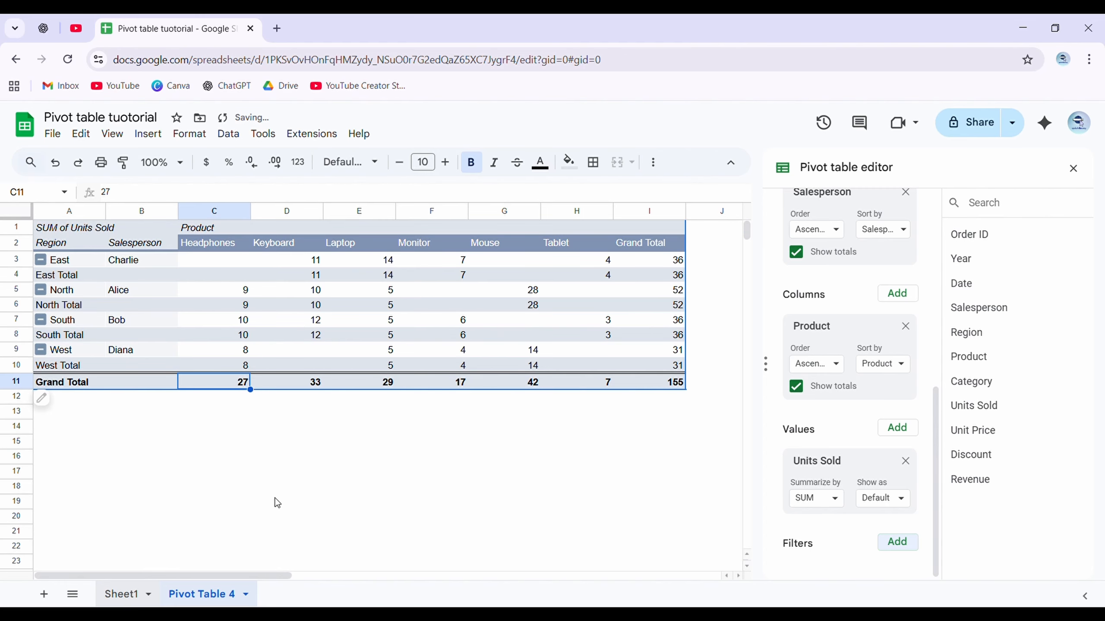
click(126, 594)
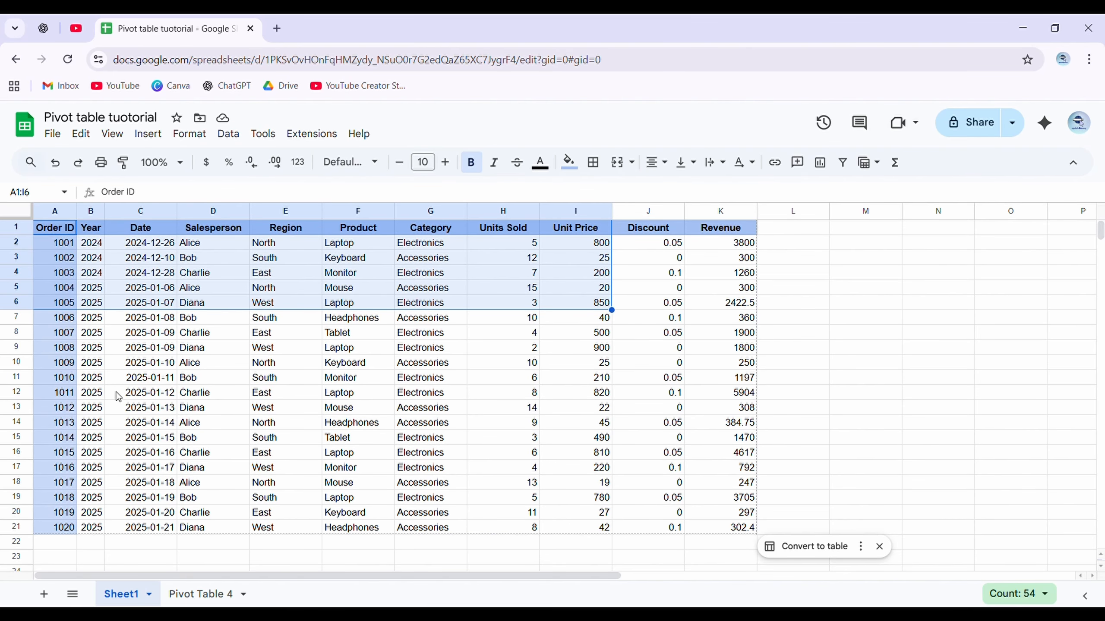
click(196, 595)
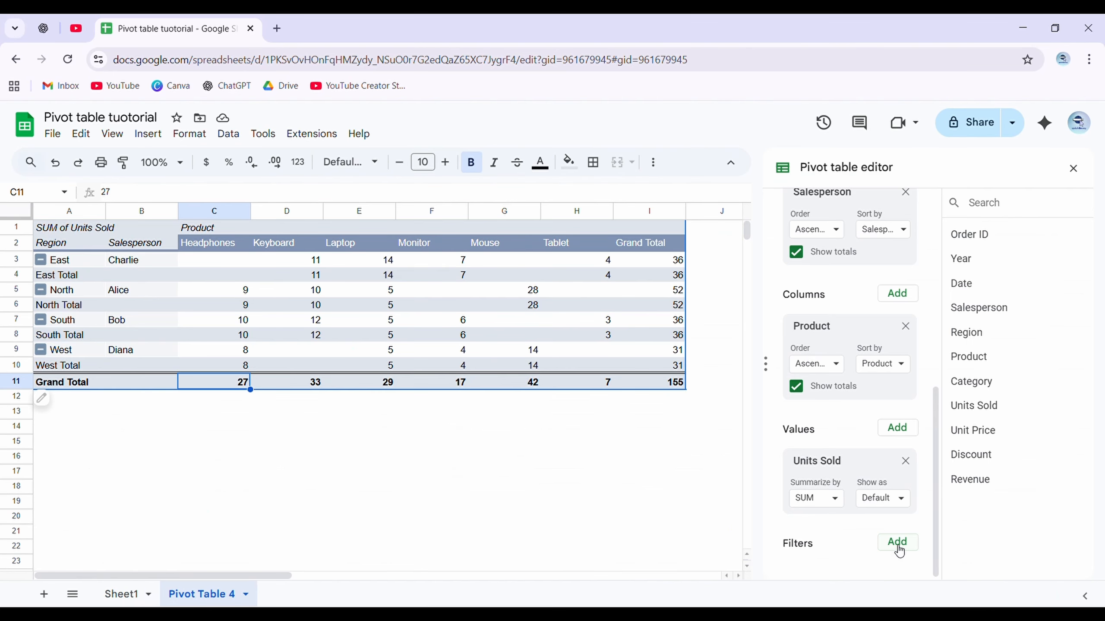
Add a Year filter to the pivot table that keeps only 2024.
click(898, 548)
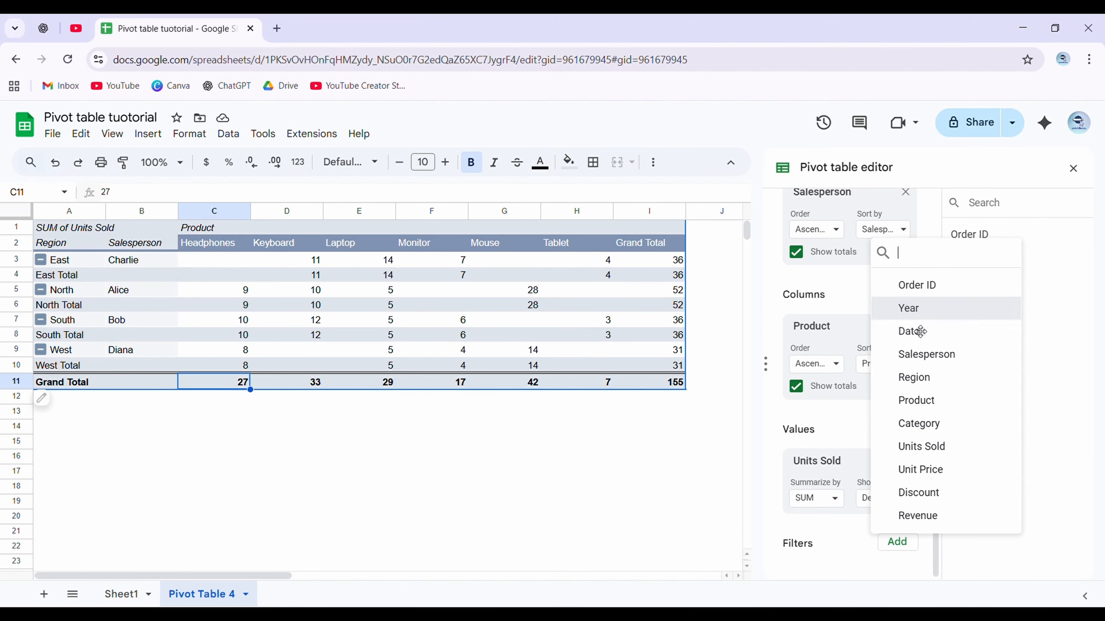
click(909, 308)
click(867, 562)
click(868, 404)
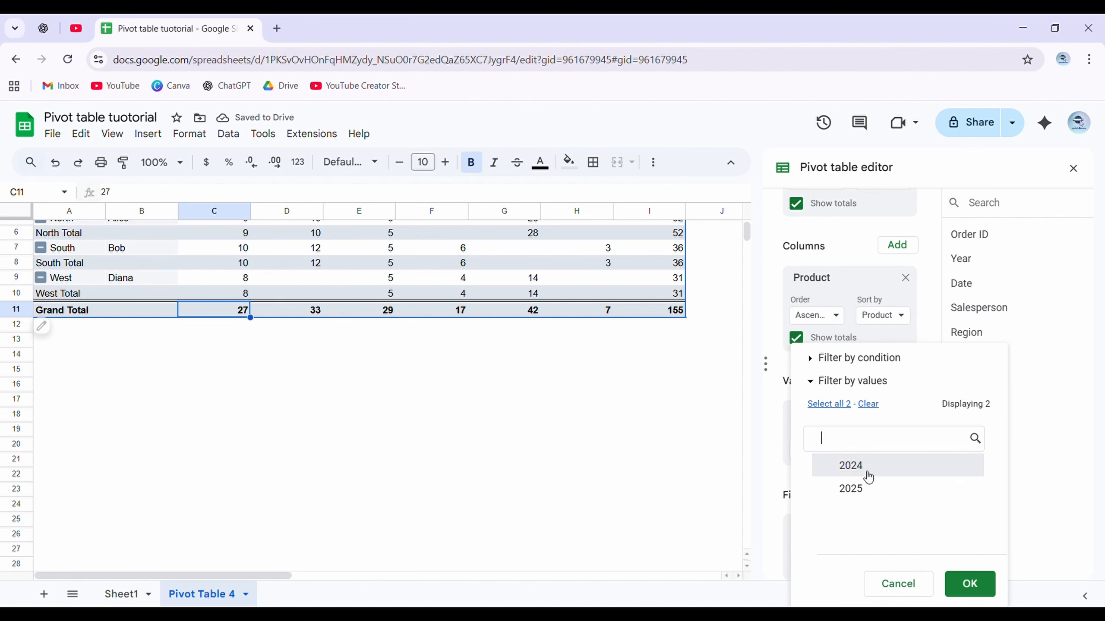
click(868, 474)
click(970, 584)
scroll(305, 391, up, 2)
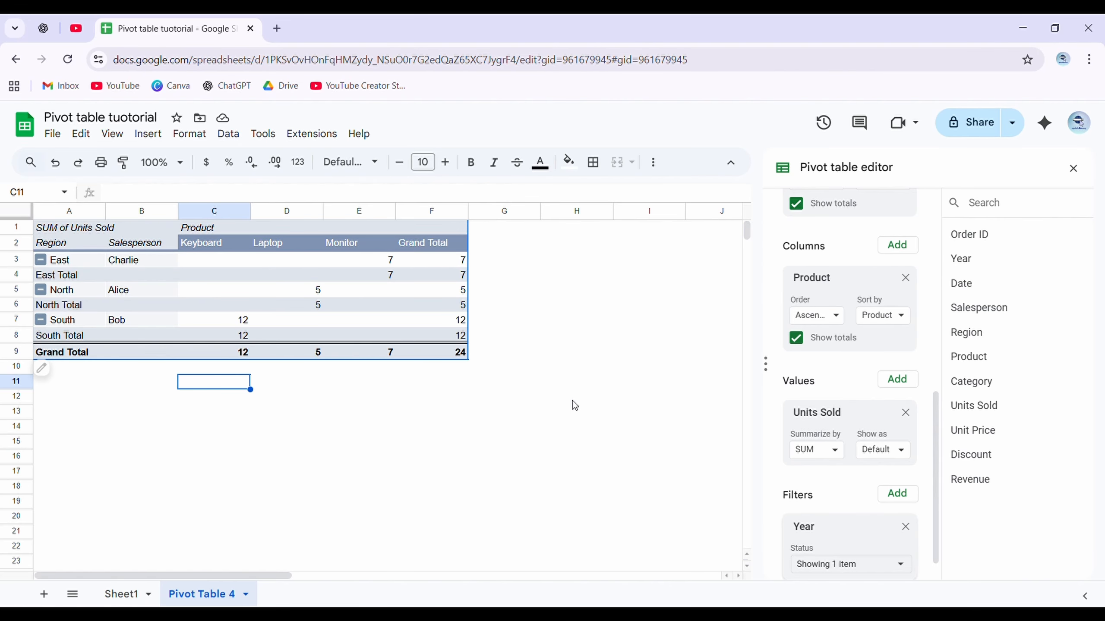
Create a pivot table from Sheet1 range A1:K21 on the existing Pivot Table 4 sheet at cell A15.
click(116, 594)
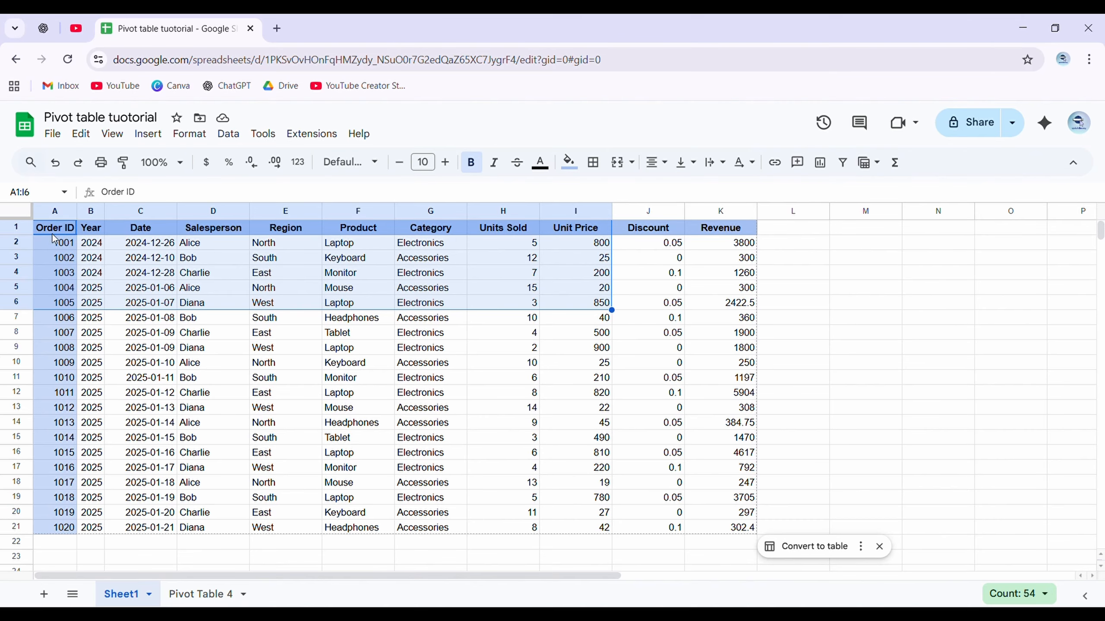
drag(52, 223, 728, 525)
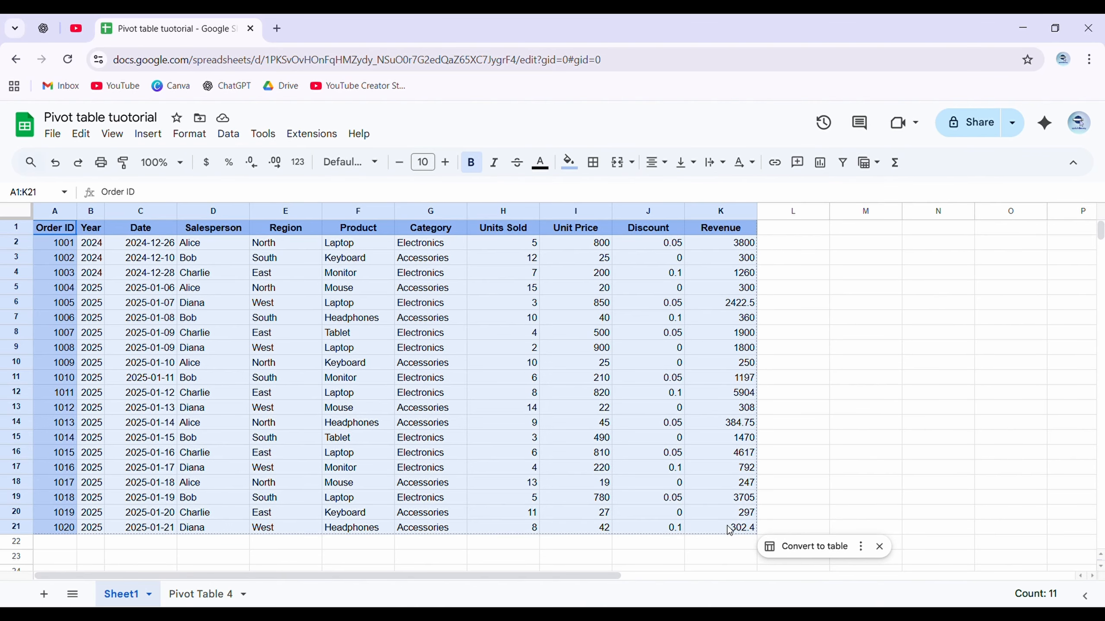
click(148, 134)
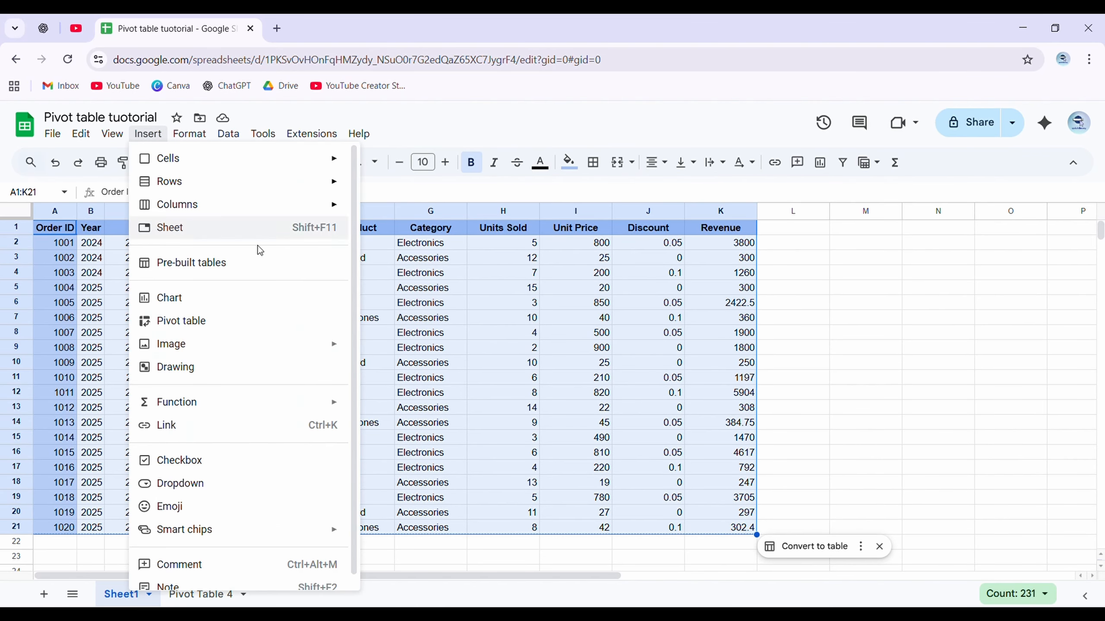
click(264, 330)
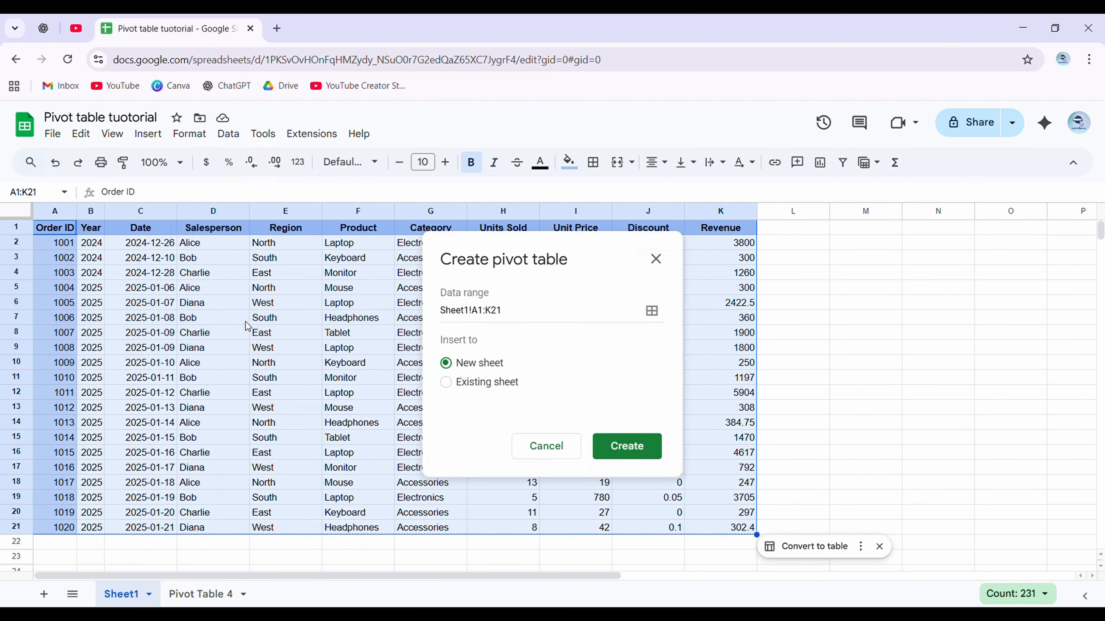
click(498, 382)
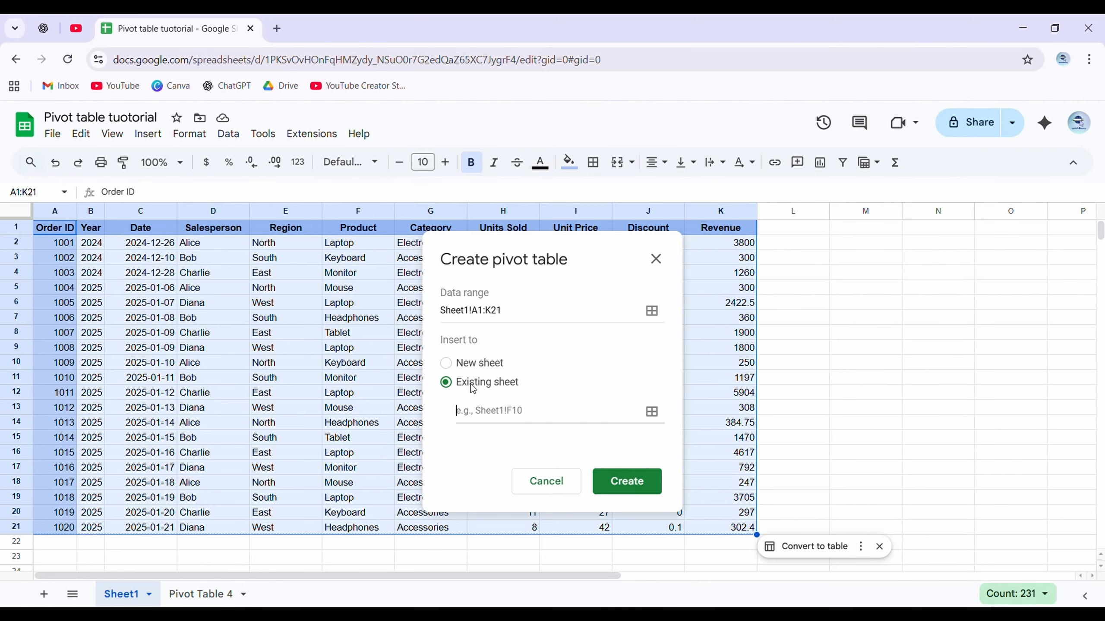
click(651, 411)
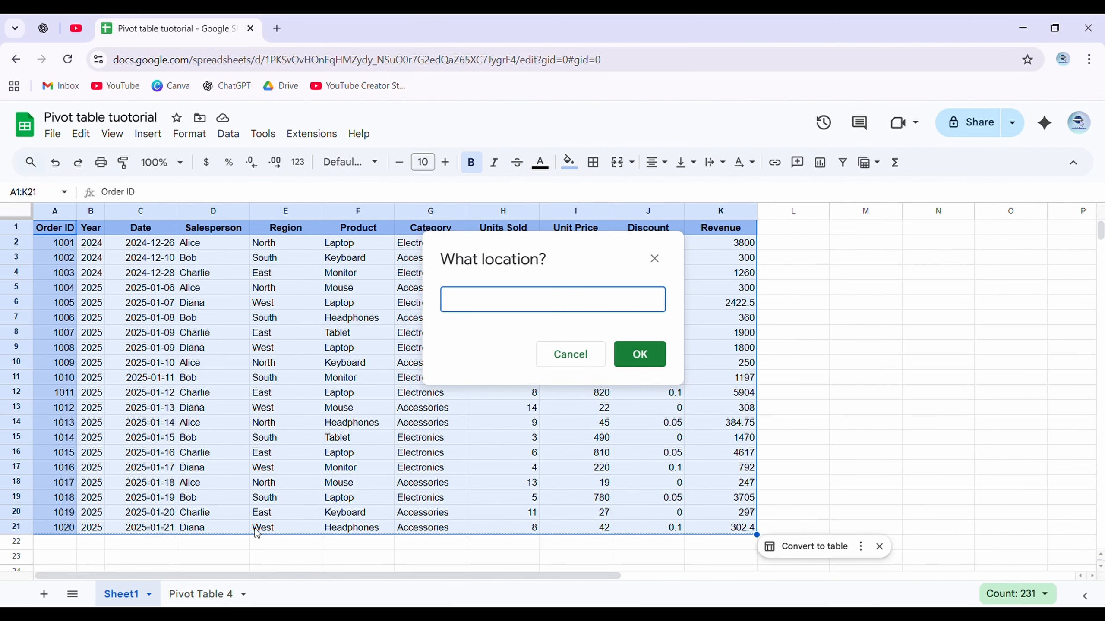
click(227, 593)
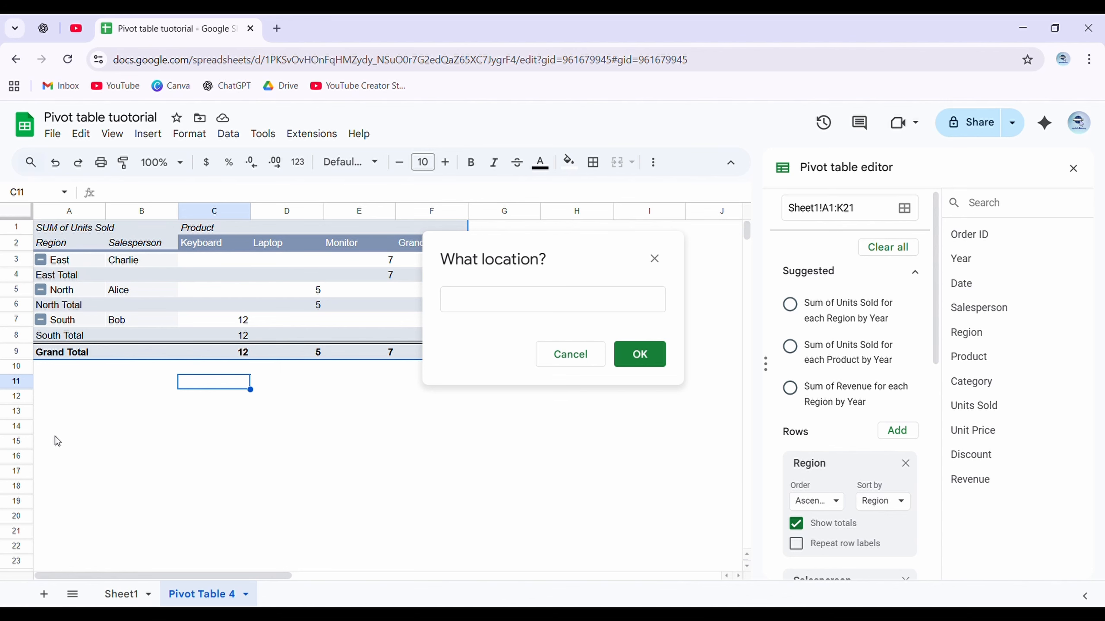
click(56, 444)
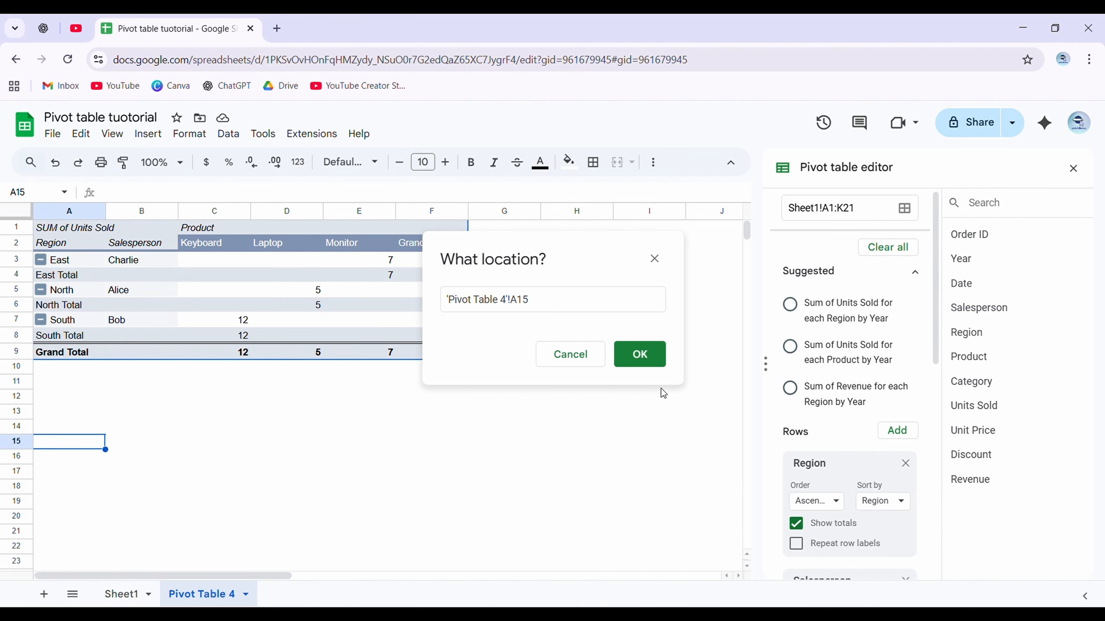
click(643, 356)
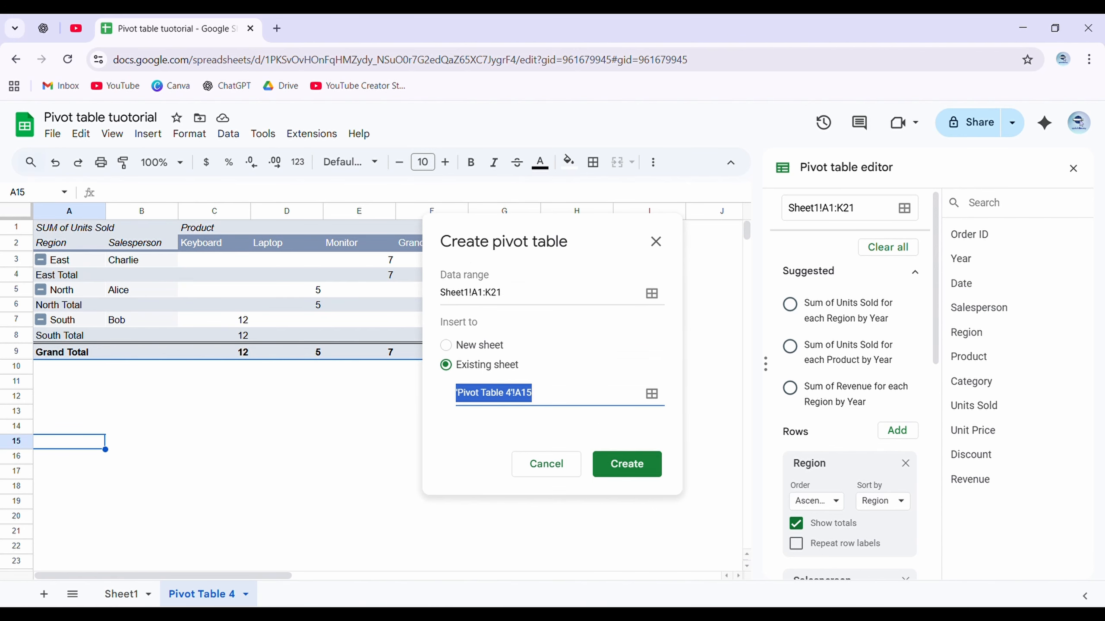
click(641, 471)
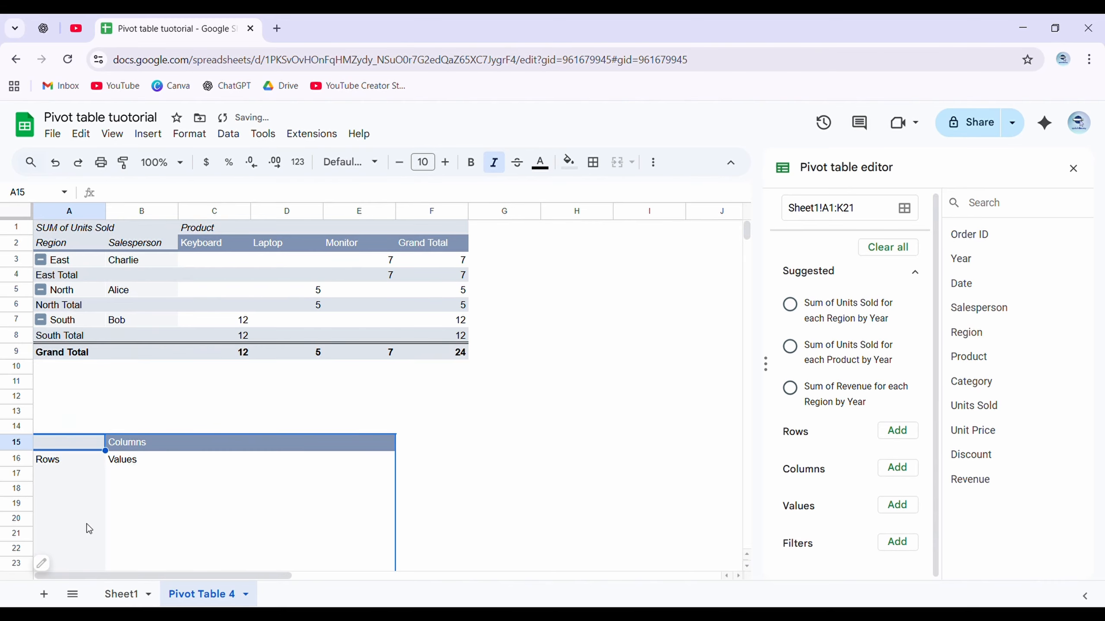
Add Date as the row field and Revenue as the summed value in the new pivot table.
scroll(79, 510, down, 3)
scroll(369, 520, up, 2)
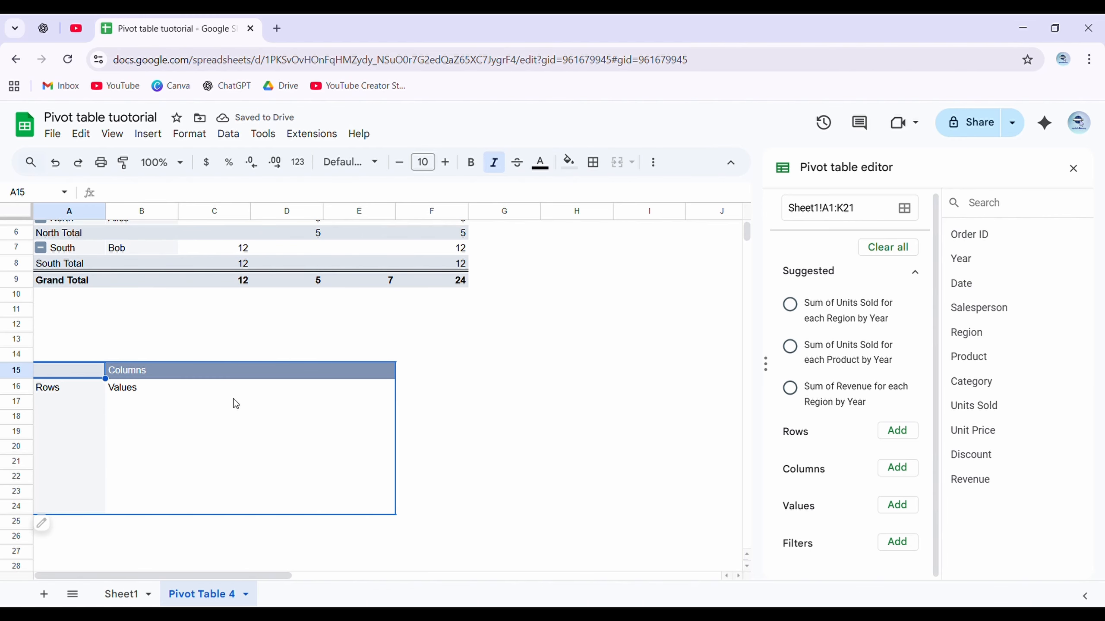
click(915, 434)
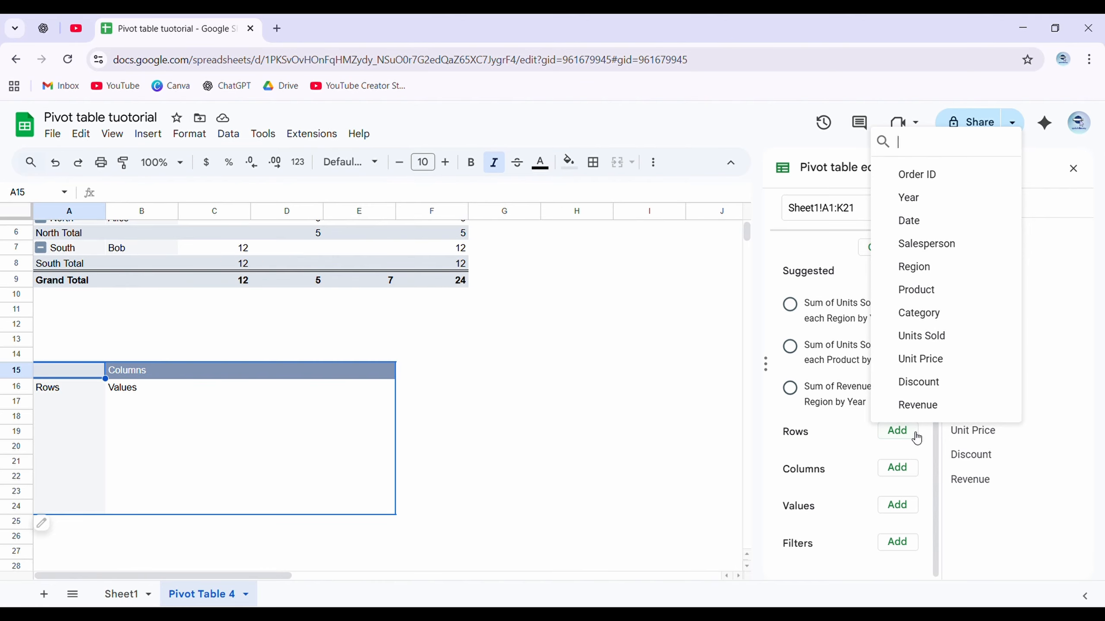
click(937, 227)
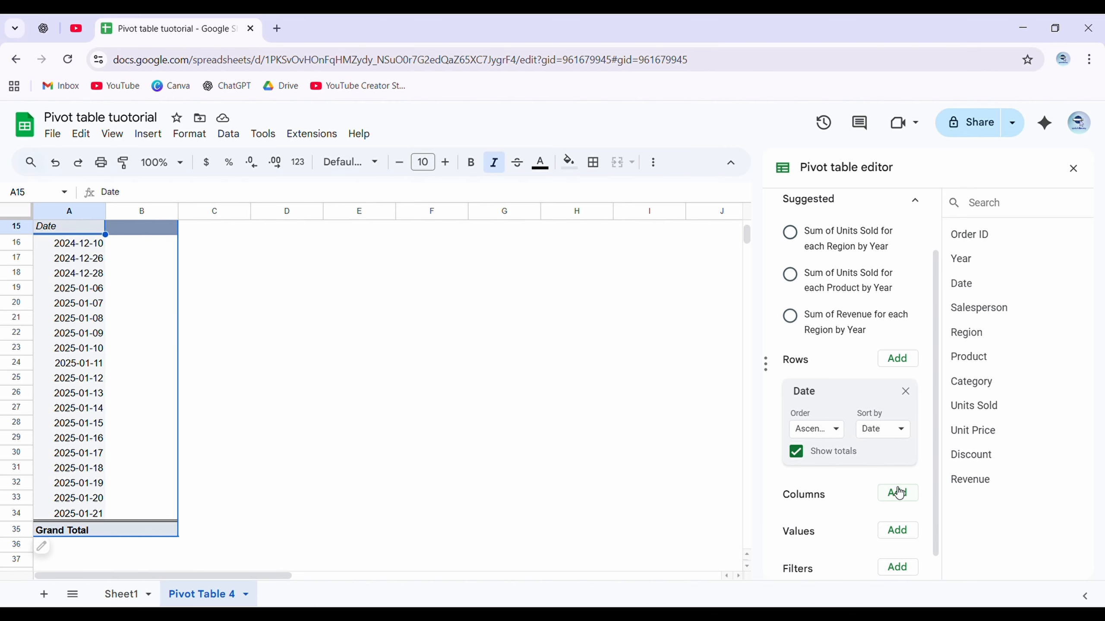
click(913, 540)
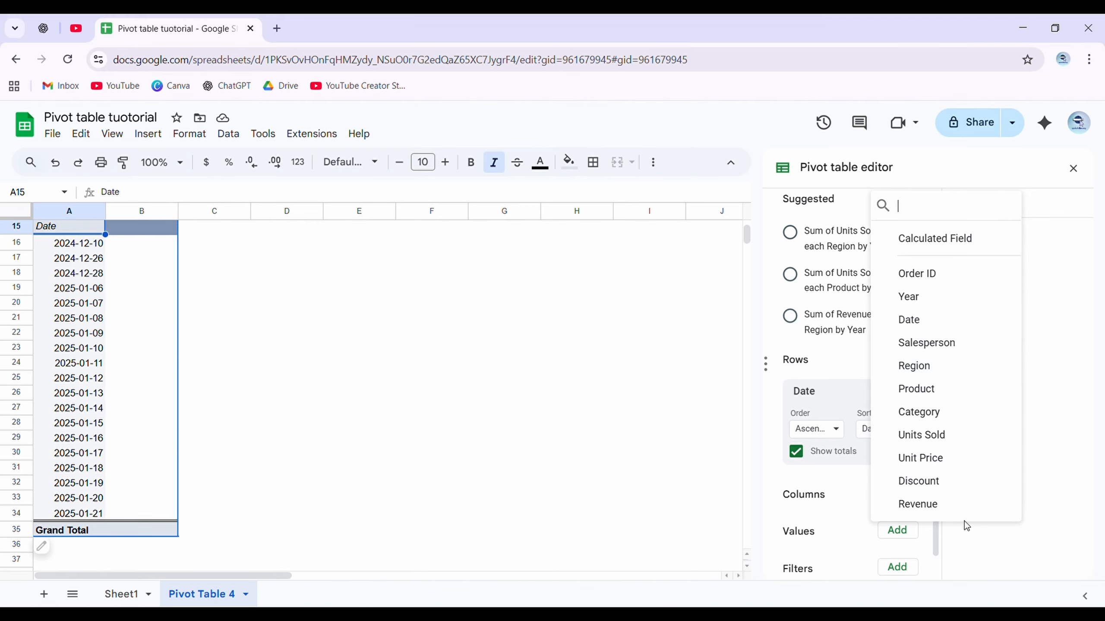
click(944, 505)
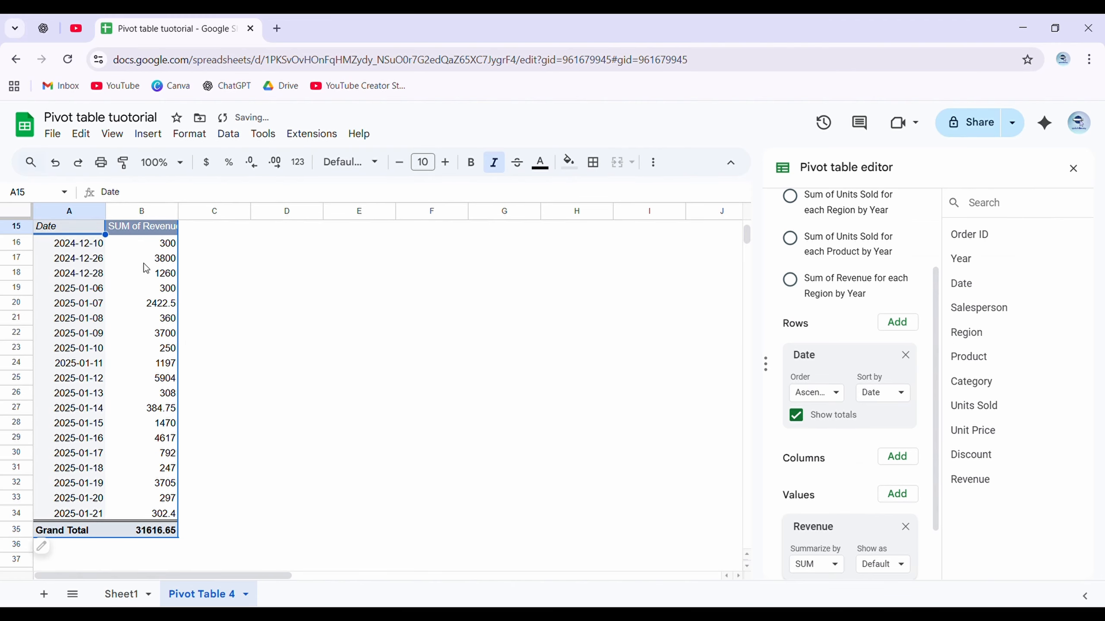
Rename the revenue value heading in cell B15 to Revenue.
double_click(144, 225)
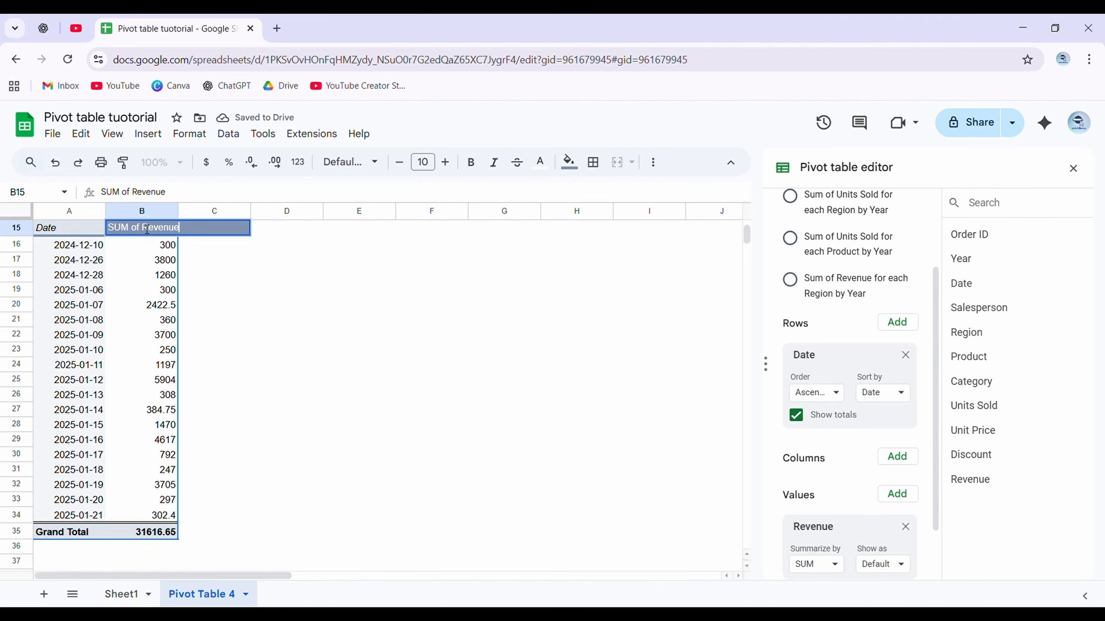
drag(141, 224, 102, 227)
key(BackSpace)
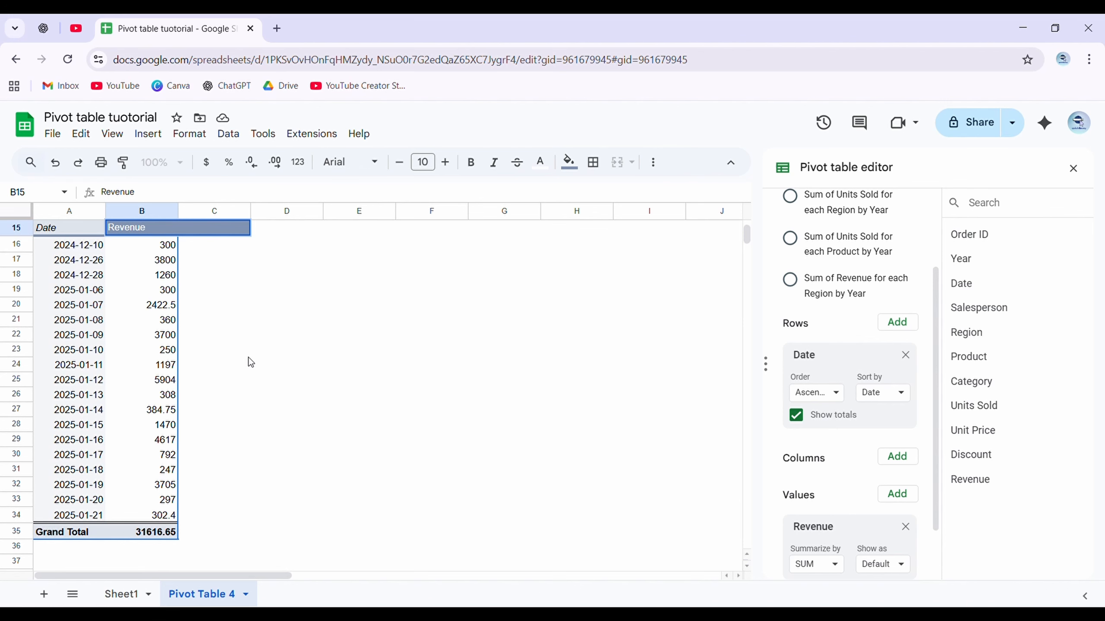
click(270, 354)
Add Units Sold as a second value in the date pivot table and rename its heading to Units Sold.
click(908, 496)
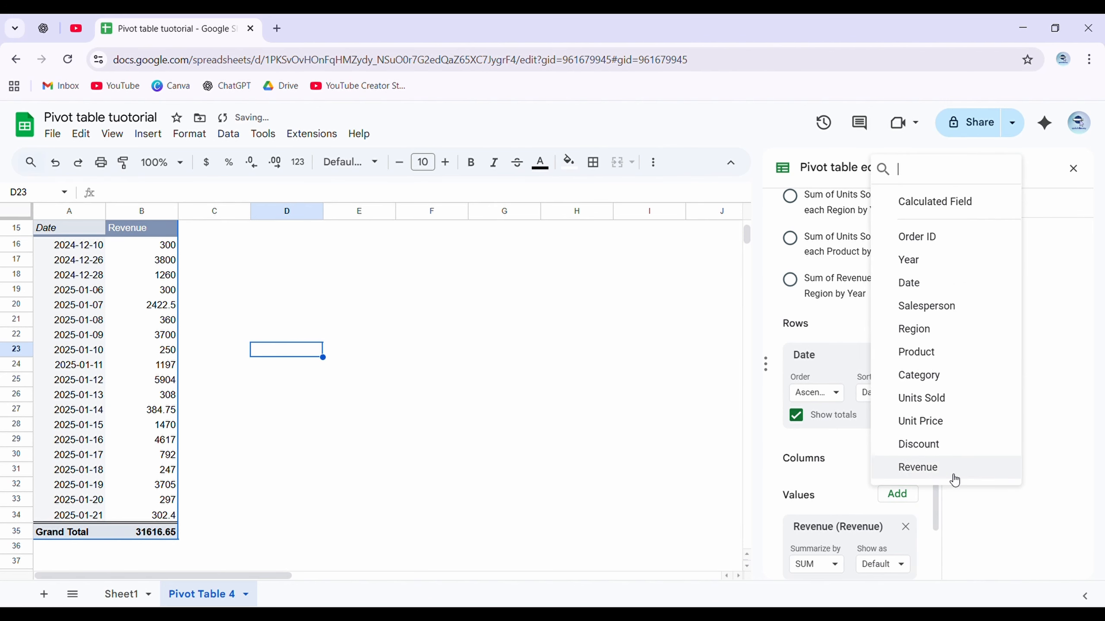
click(948, 399)
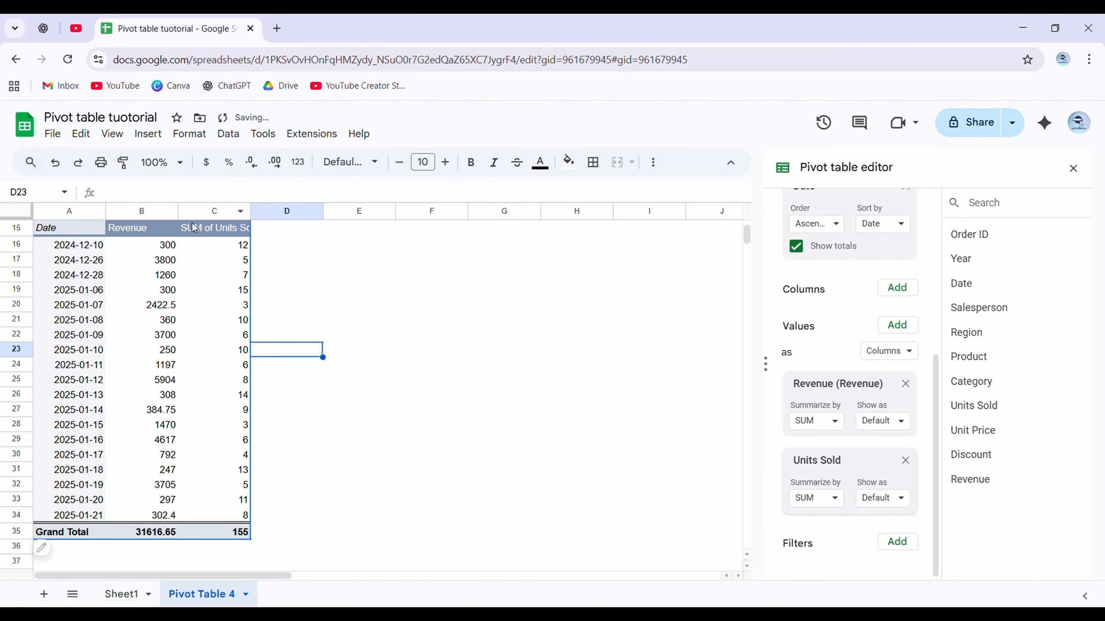
click(242, 228)
drag(136, 193, 100, 192)
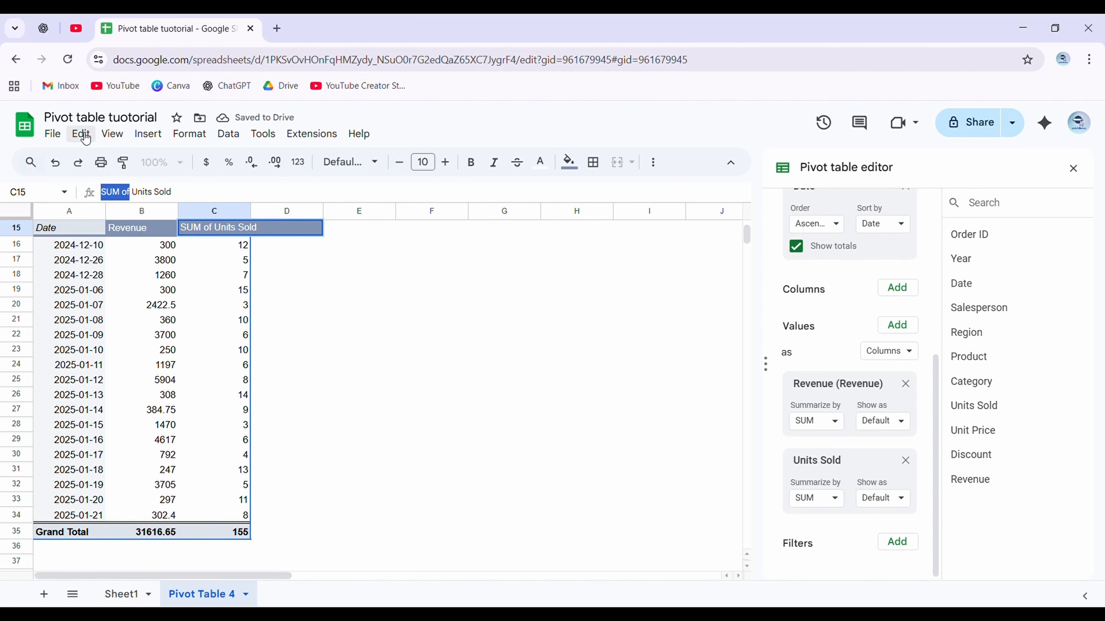
key(BackSpace)
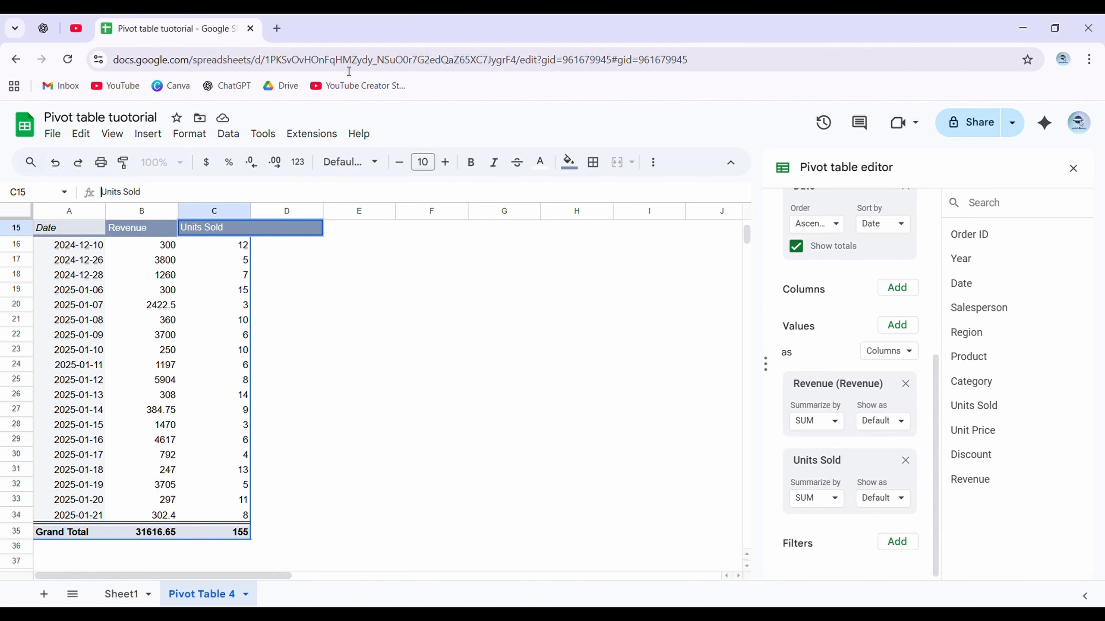
click(464, 352)
Reorder the values of the date pivot table so that Units Sold comes before Revenue.
scroll(848, 461, up, 1)
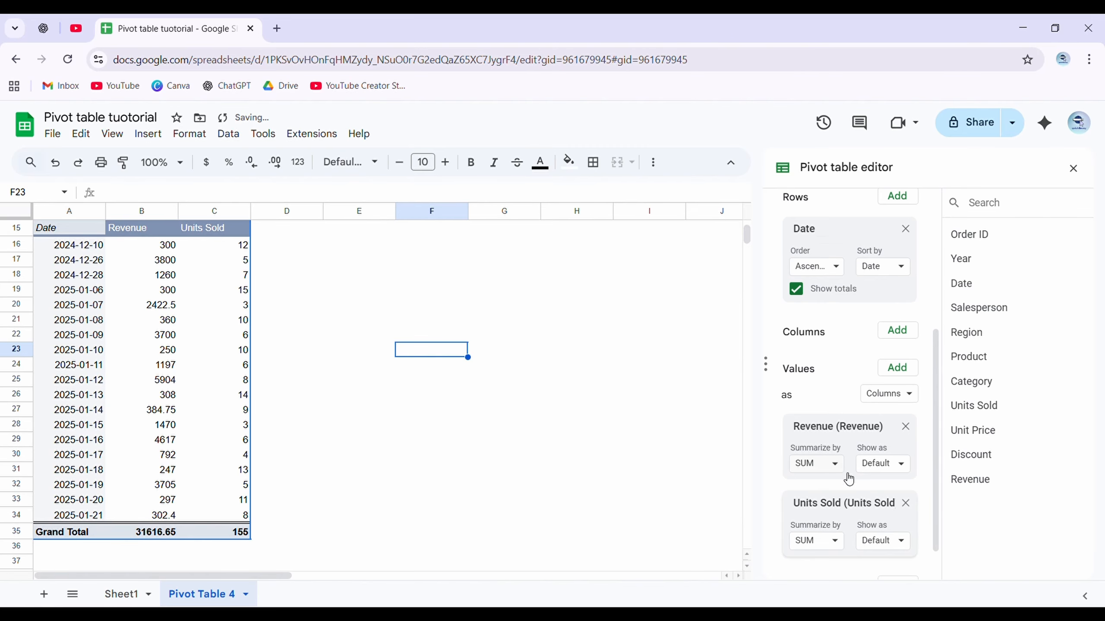
drag(843, 509, 875, 454)
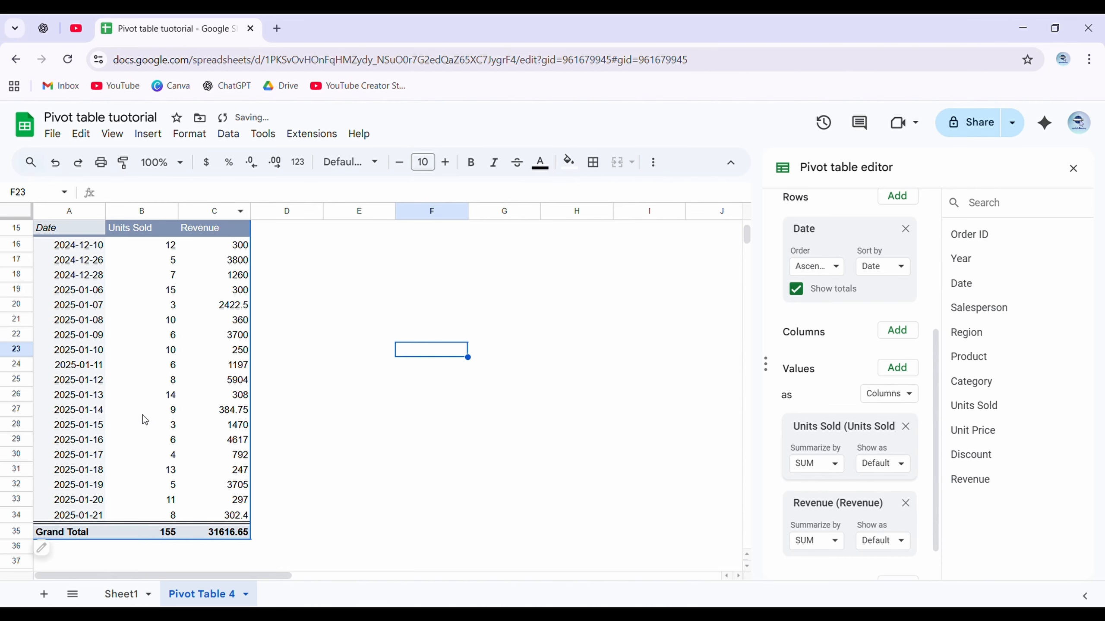
scroll(208, 444, up, 5)
scroll(343, 358, down, 5)
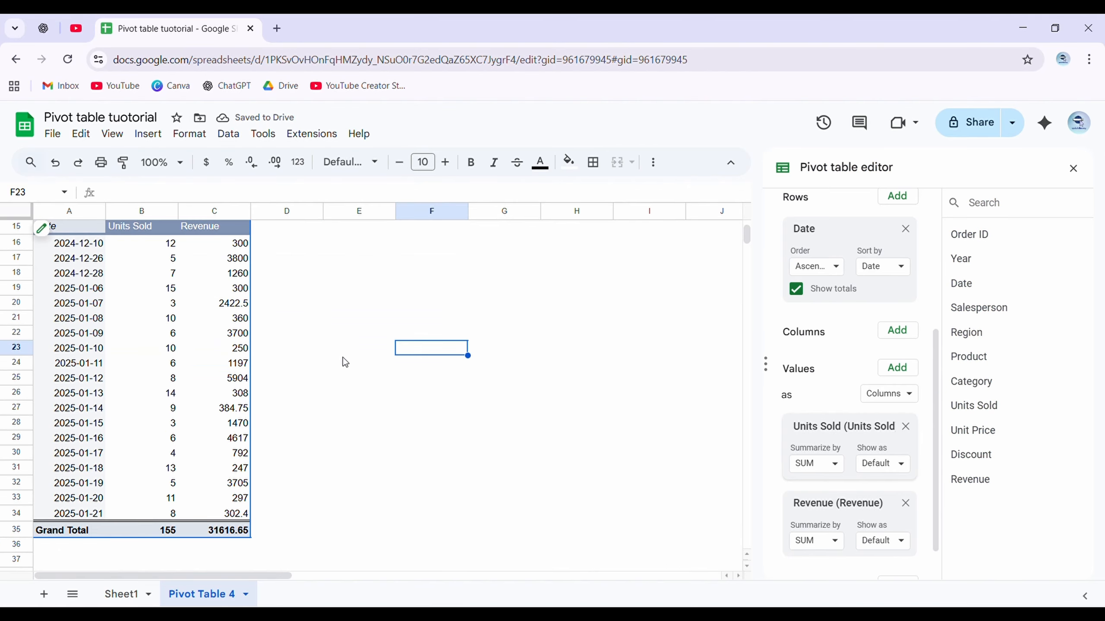
Examine the units sold and revenue for the first two dates in the date pivot table.
scroll(357, 566, up, 5)
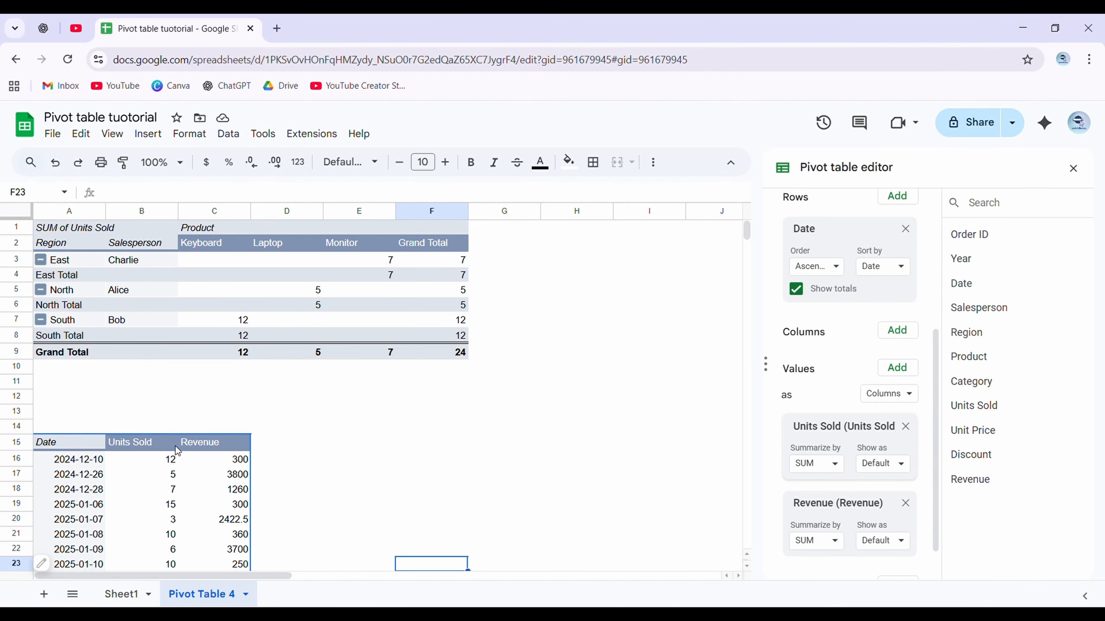
scroll(177, 451, down, 2)
click(13, 390)
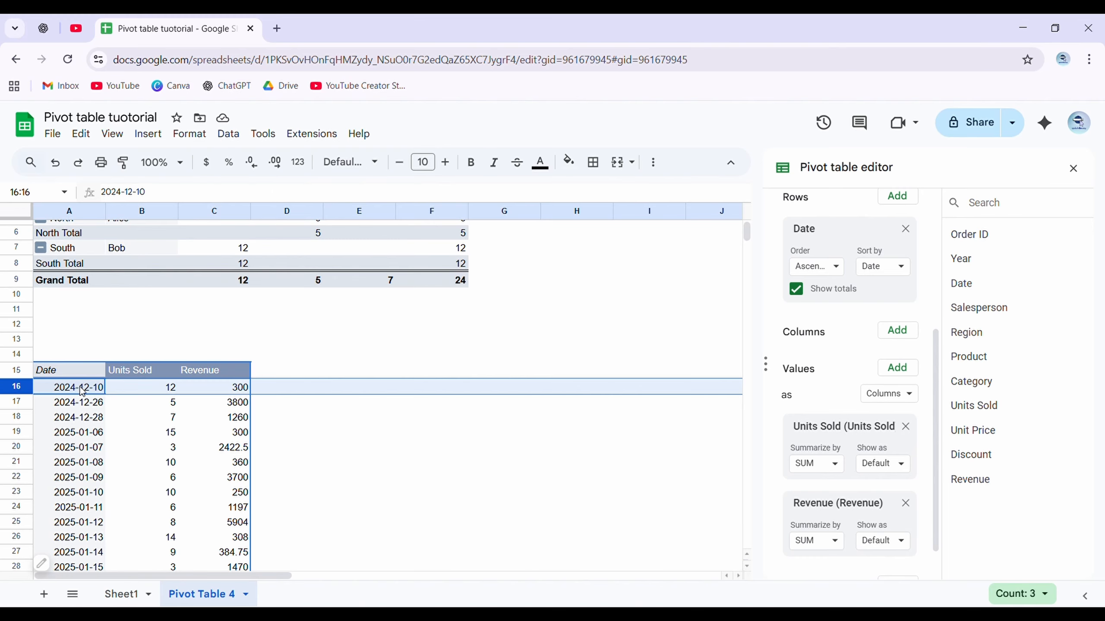
click(167, 394)
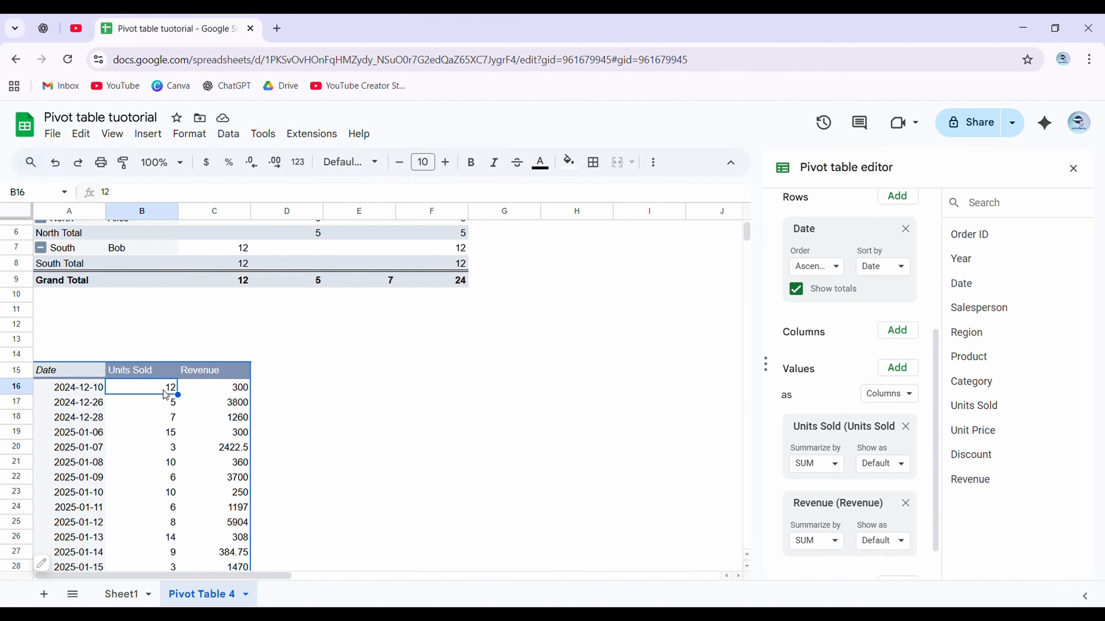
click(241, 392)
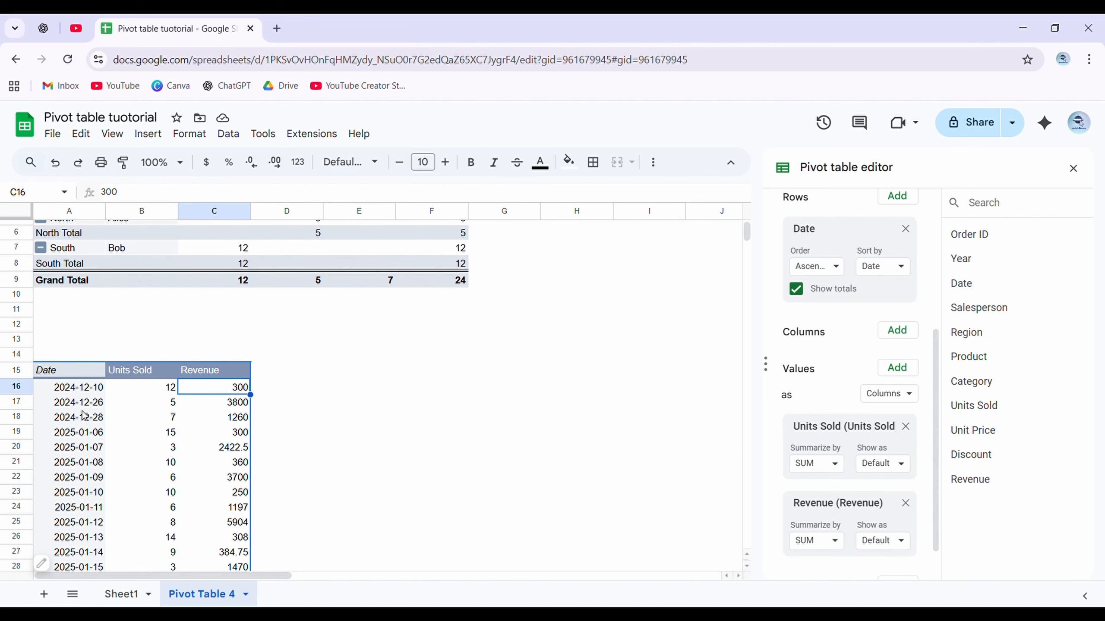
click(165, 406)
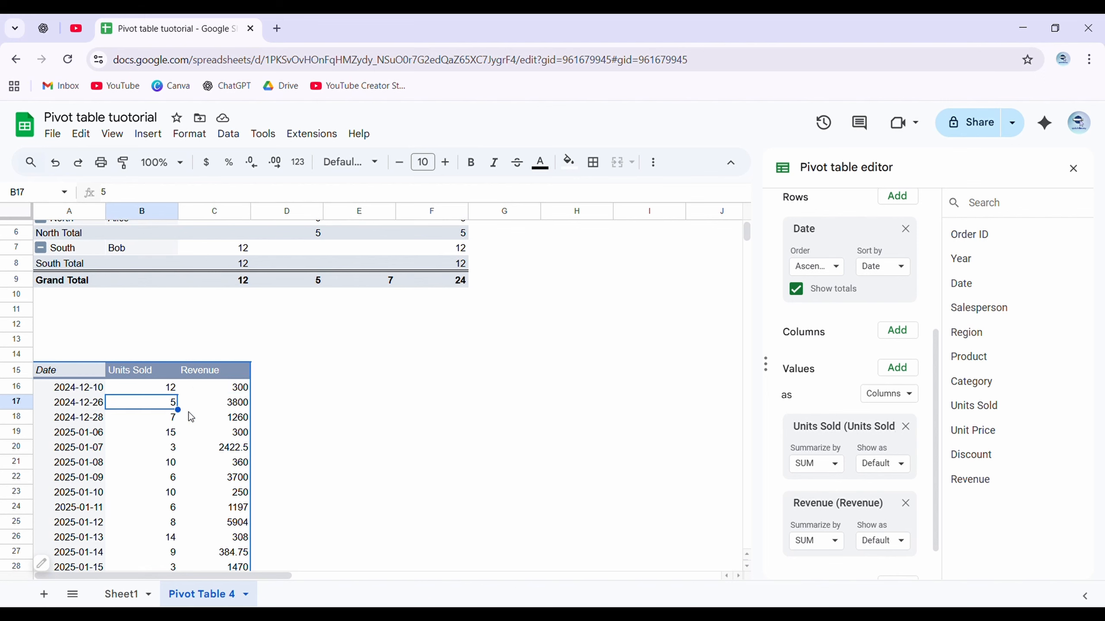
click(238, 410)
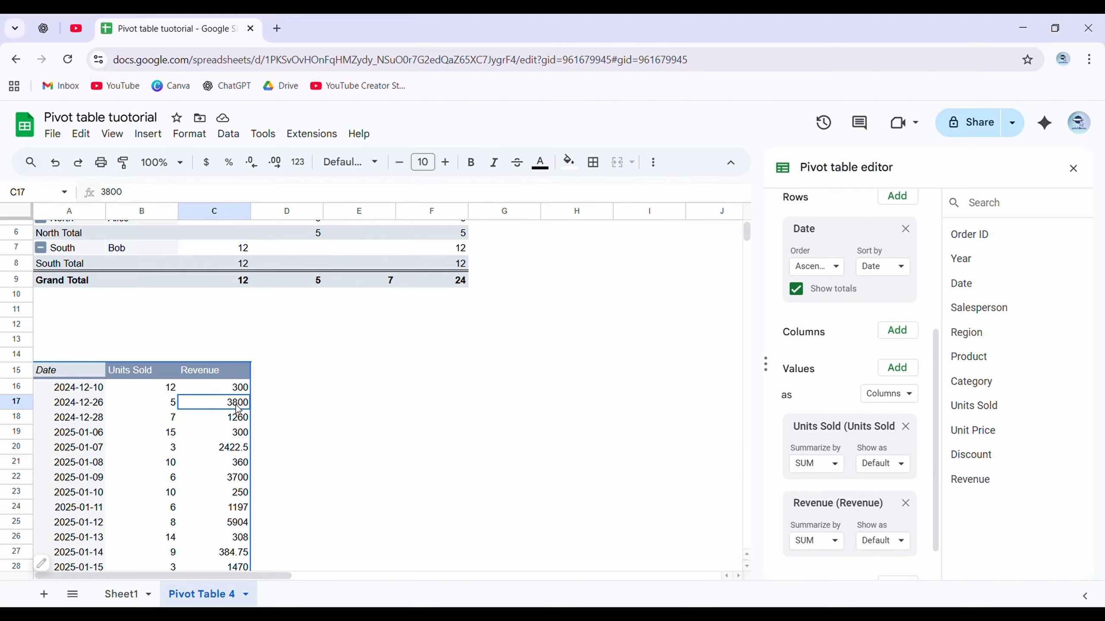
scroll(242, 414, up, 2)
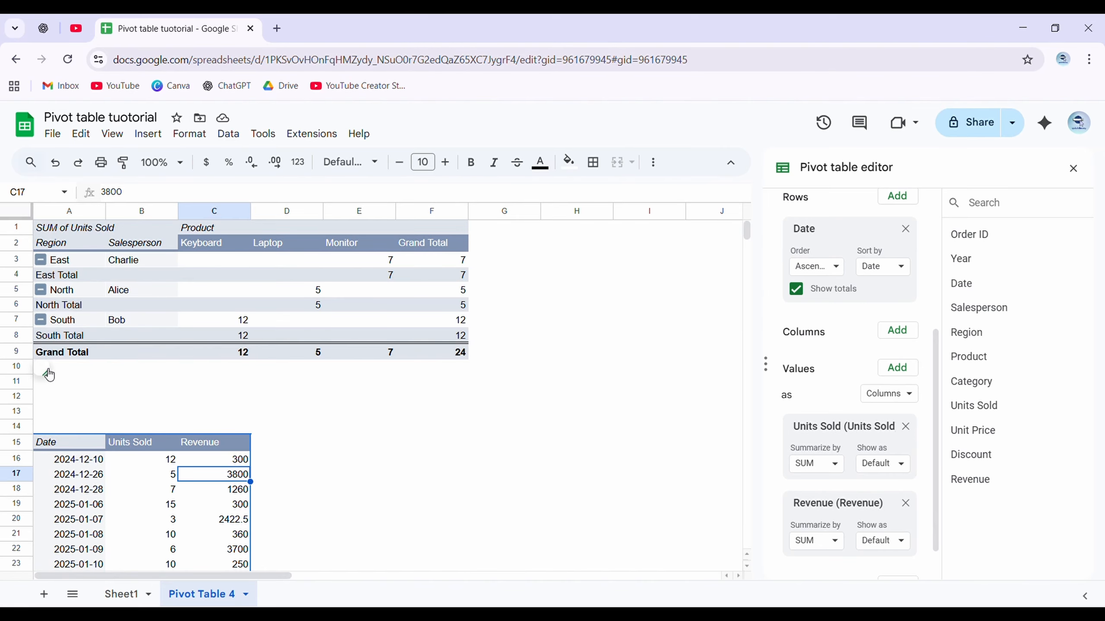
Open the Region and Salesperson pivot table for editing and remove its Year filter.
click(338, 430)
click(42, 370)
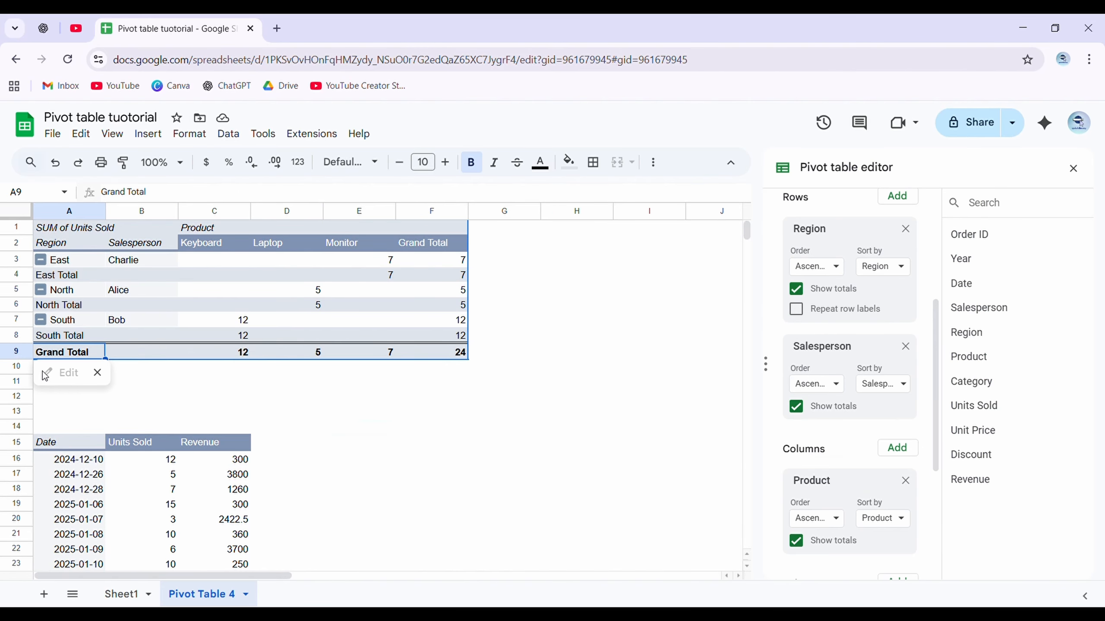
scroll(831, 459, down, 5)
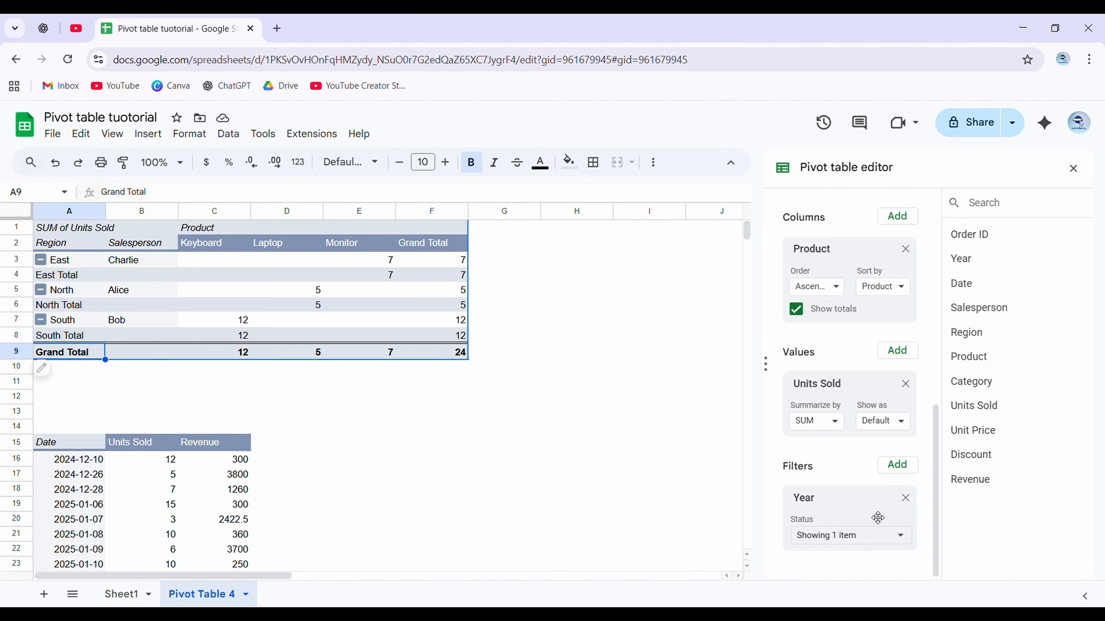
click(905, 499)
Add a Date filter to the Region and Salesperson pivot table and limit it to the single date 2024-12-26.
click(901, 539)
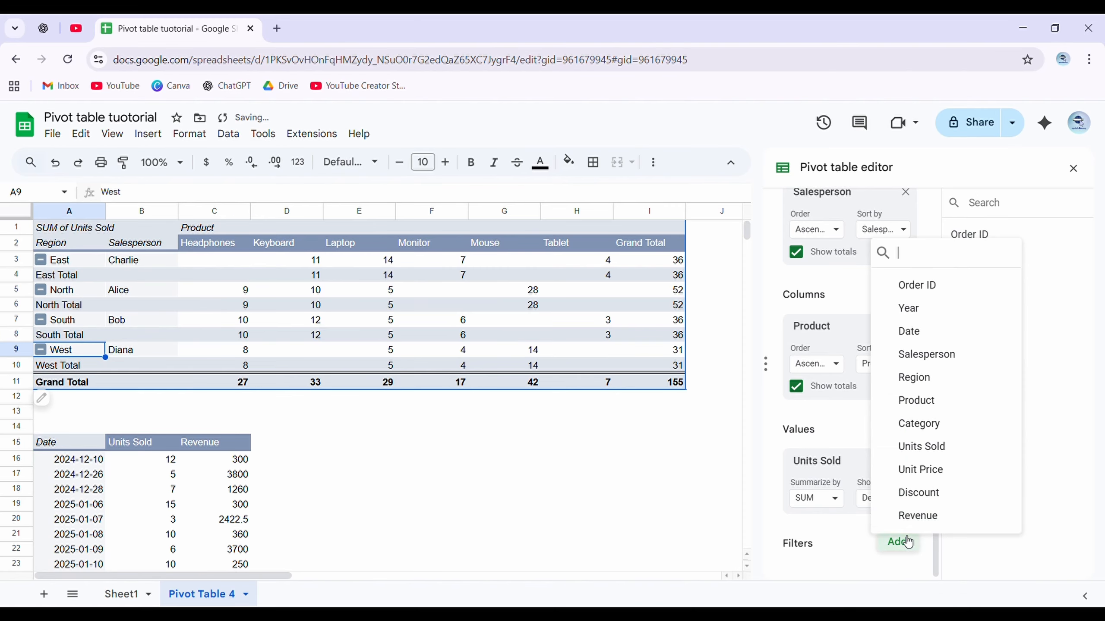
text(dat)
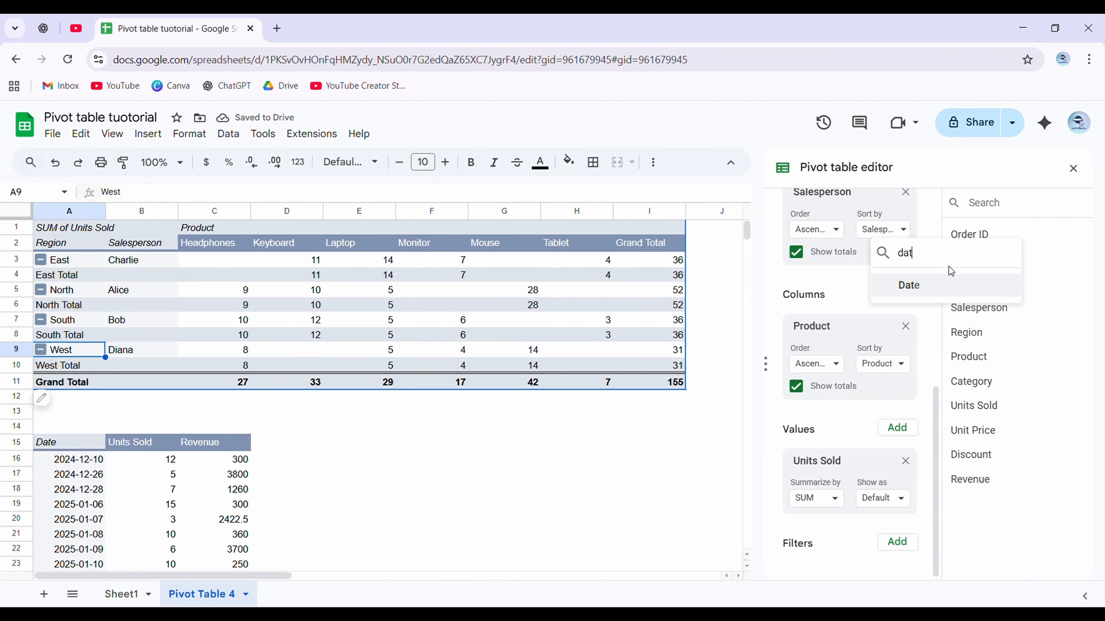
click(939, 288)
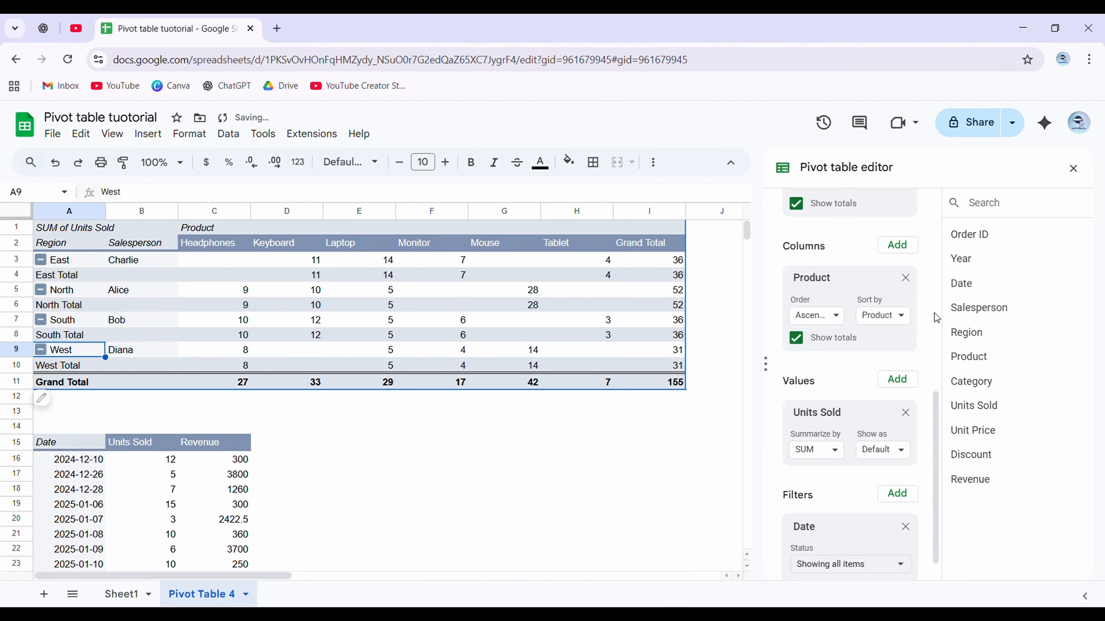
click(822, 565)
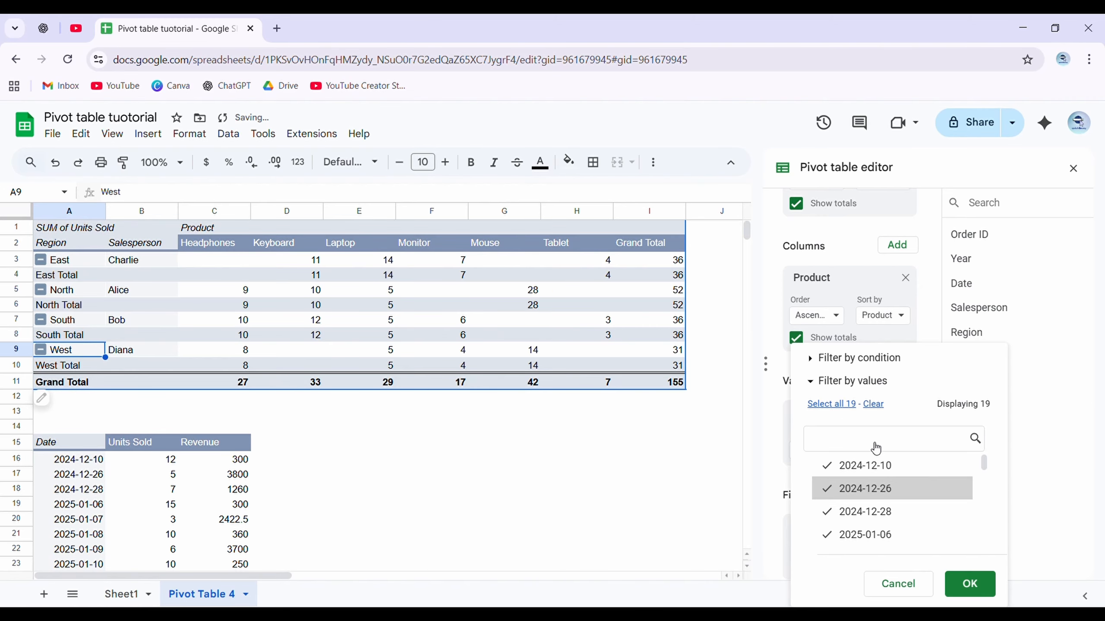
click(874, 404)
click(892, 489)
click(971, 585)
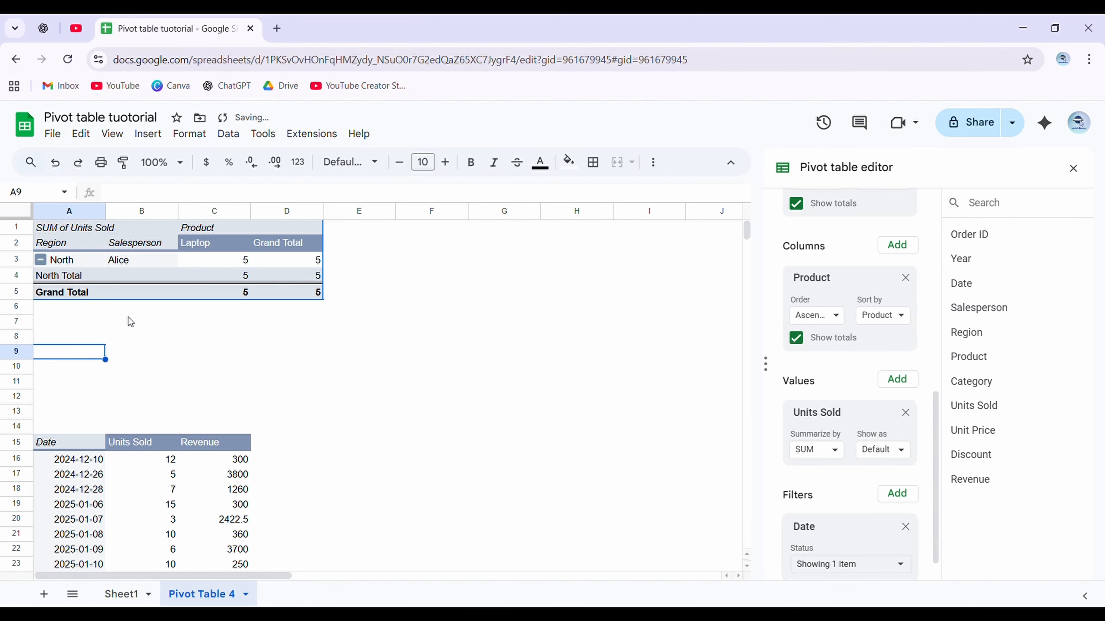
click(239, 260)
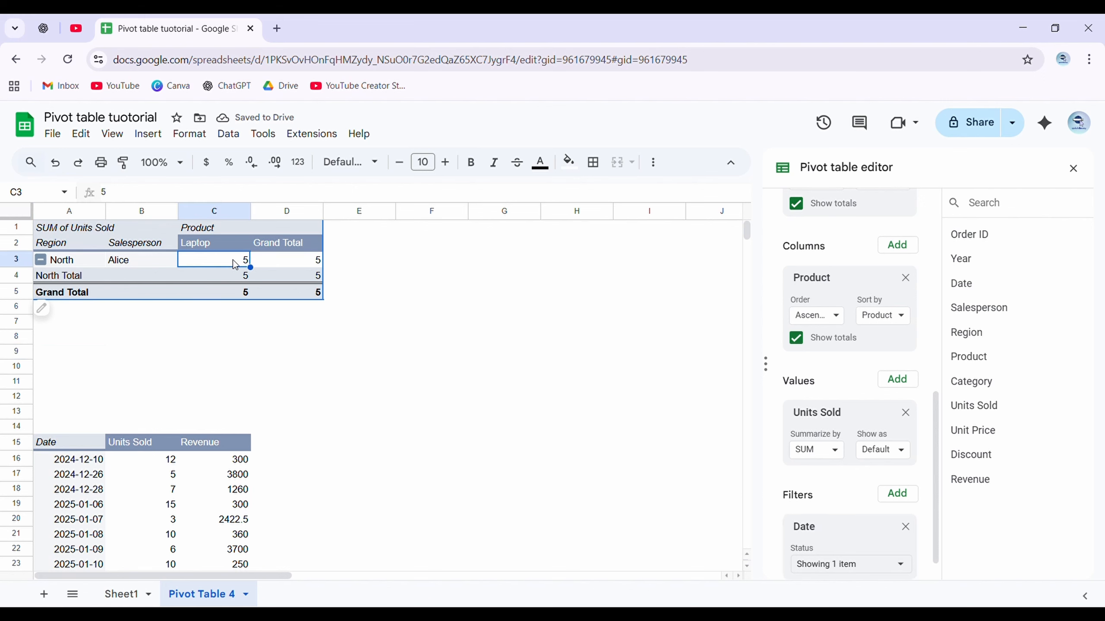
Open the summary function choices for the Units Sold value of the date pivot table.
click(238, 477)
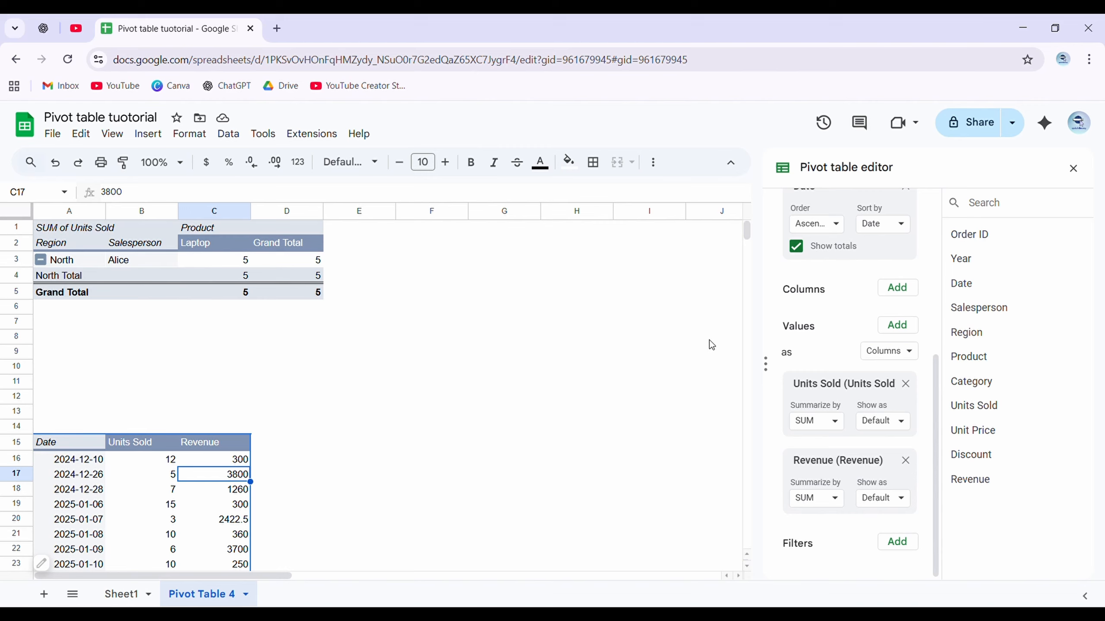
click(816, 423)
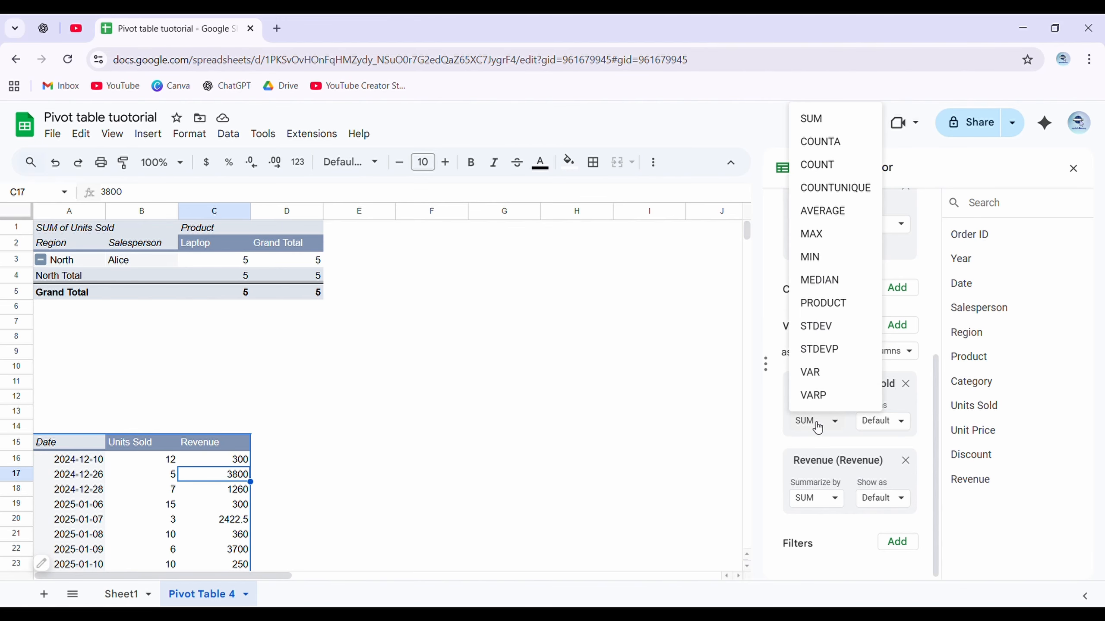